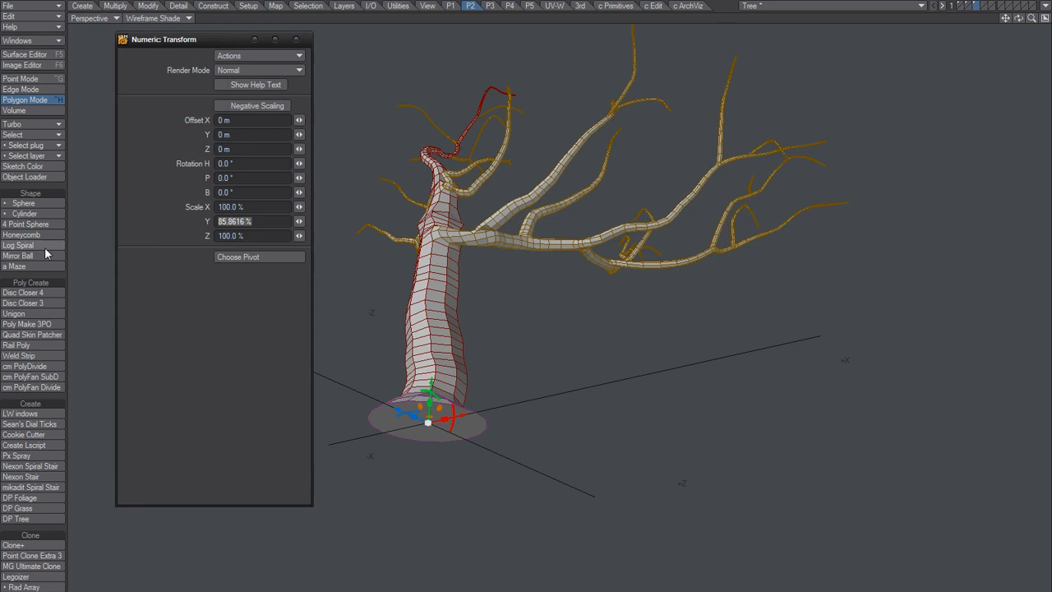
Step: Flatten the tree by scaling it to 10% along Y
{"action": "type", "text": "10"}
{"action": "key", "text": "Tab"}
{"action": "left_click", "coordinate": [297, 40]}
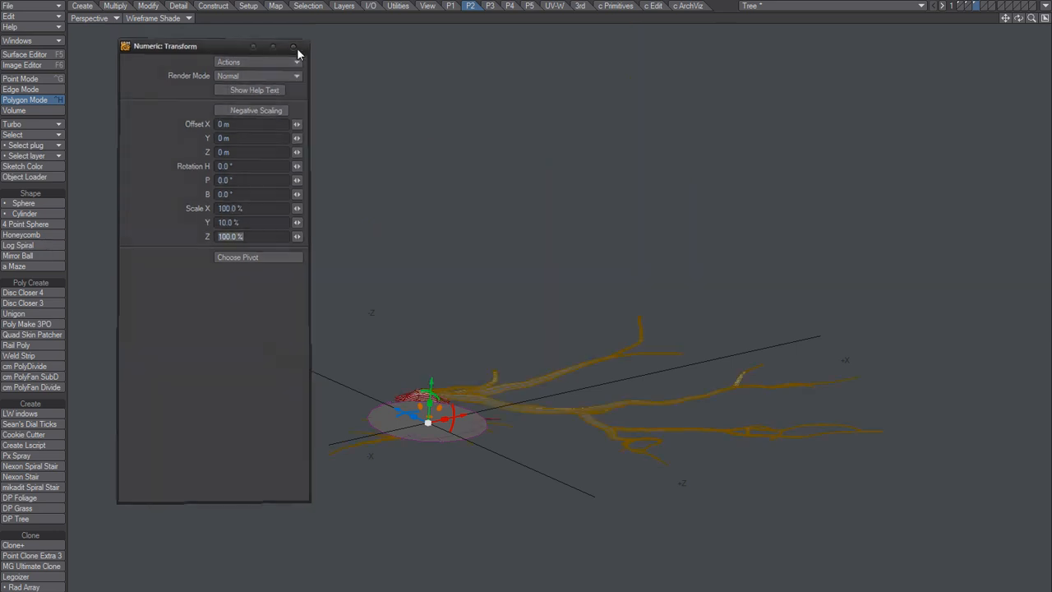
{"action": "left_click_drag", "start_coordinate": [524, 283], "coordinate": [542, 438], "text": "alt"}
{"action": "scroll", "coordinate": [410, 411], "scroll_direction": "up", "scroll_amount": 4}
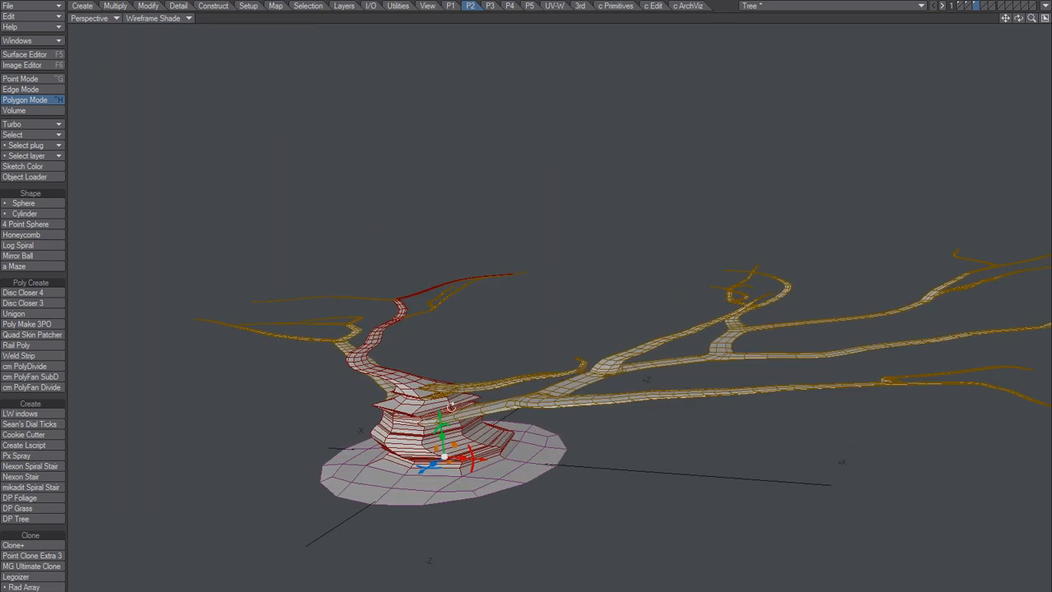
{"action": "left_click_drag", "start_coordinate": [410, 410], "coordinate": [386, 293], "text": "alt"}
{"action": "key", "text": "t"}
{"action": "scroll", "coordinate": [457, 375], "scroll_direction": "down", "scroll_amount": 2}
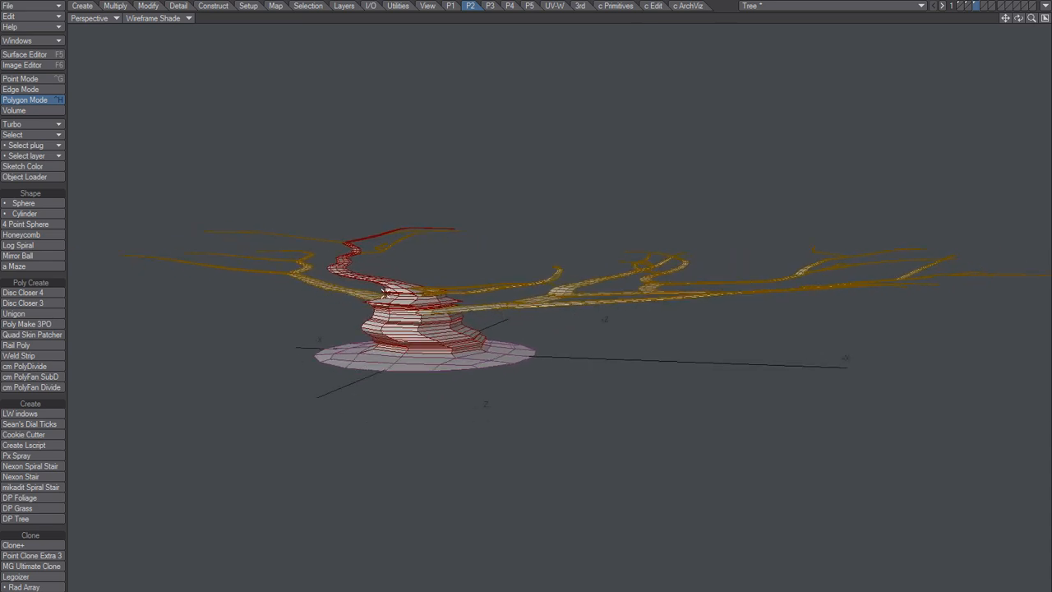
Step: Fracture the flattened tree using the Voronoi algorithm with 1000 random-point cells, preserving the original and creating the pieces in a new layer
{"action": "left_click", "coordinate": [115, 6]}
{"action": "left_click", "coordinate": [17, 557]}
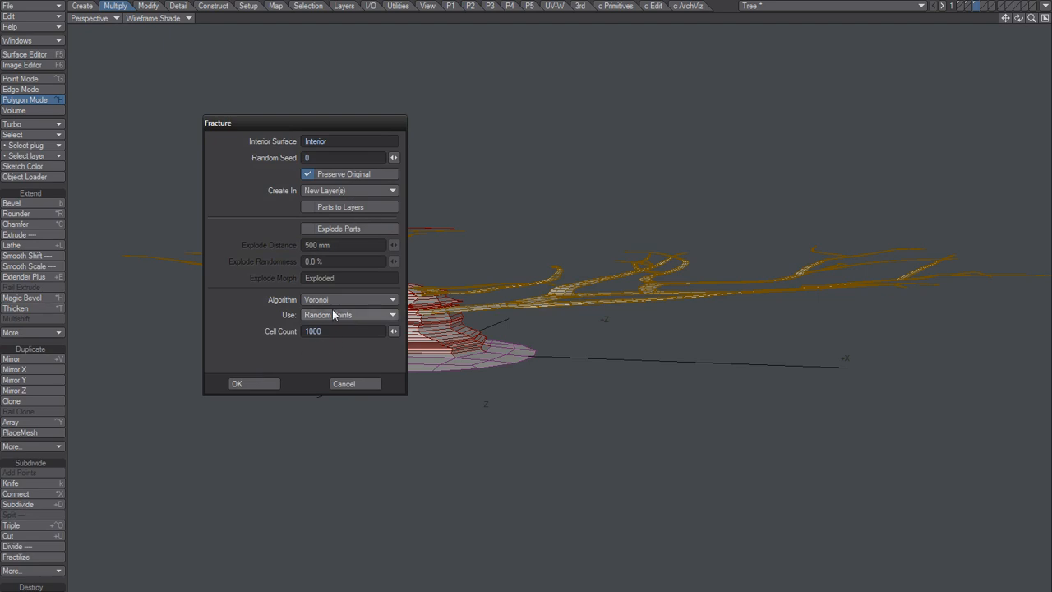
{"action": "left_click", "coordinate": [345, 299]}
{"action": "left_click", "coordinate": [323, 312]}
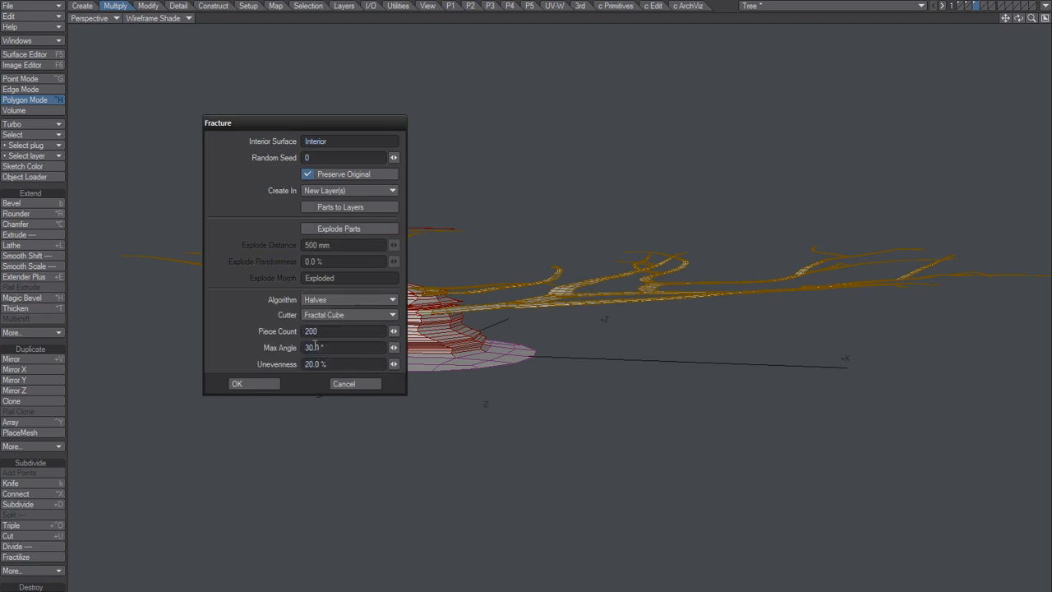
{"action": "left_click", "coordinate": [325, 300]}
{"action": "left_click", "coordinate": [323, 282]}
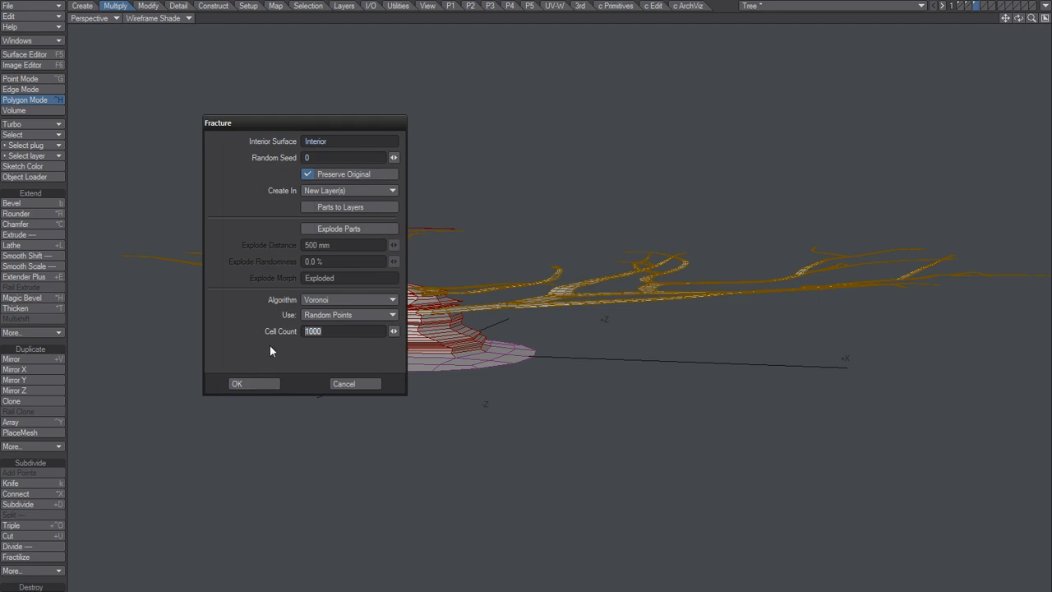
{"action": "left_click", "coordinate": [239, 346]}
{"action": "left_click", "coordinate": [247, 383]}
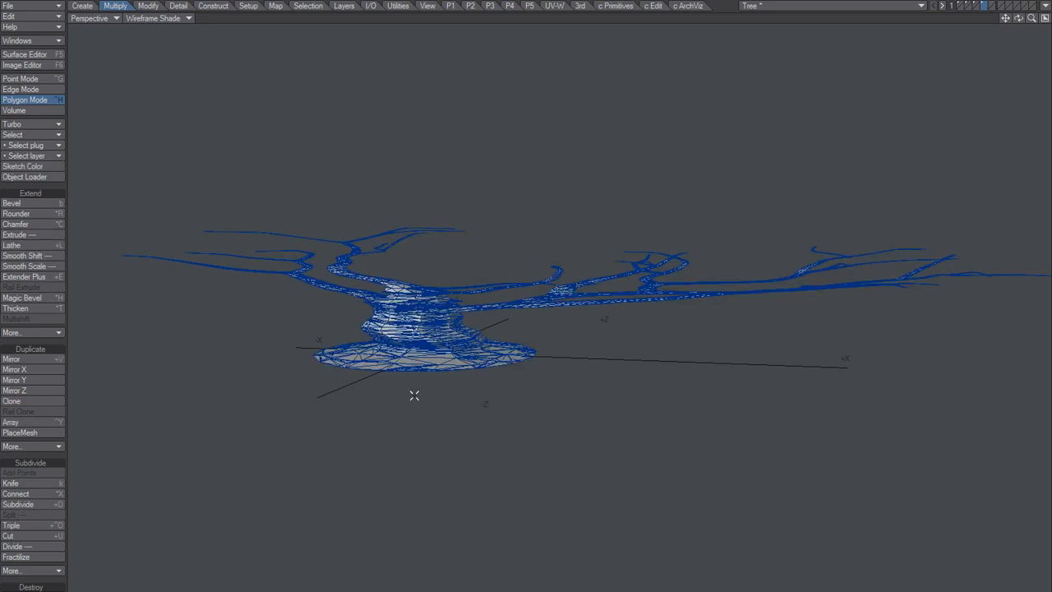
Step: Try scaling the fractured tree to 10000% along Y, and undo the scaling
{"action": "left_click_drag", "start_coordinate": [452, 422], "coordinate": [424, 347], "text": "alt"}
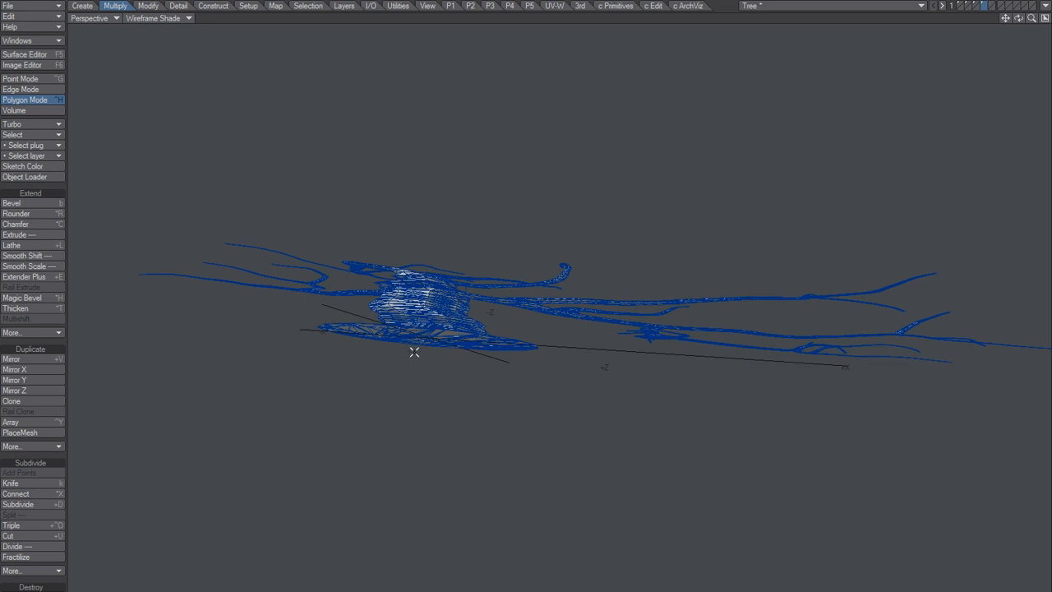
{"action": "key", "text": "n"}
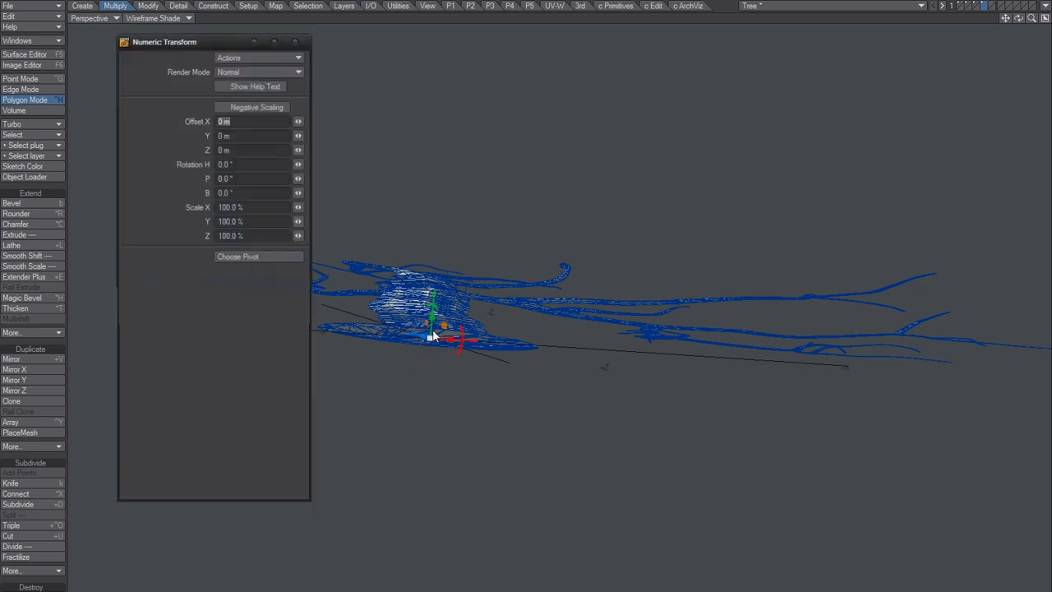
{"action": "left_click", "coordinate": [253, 221]}
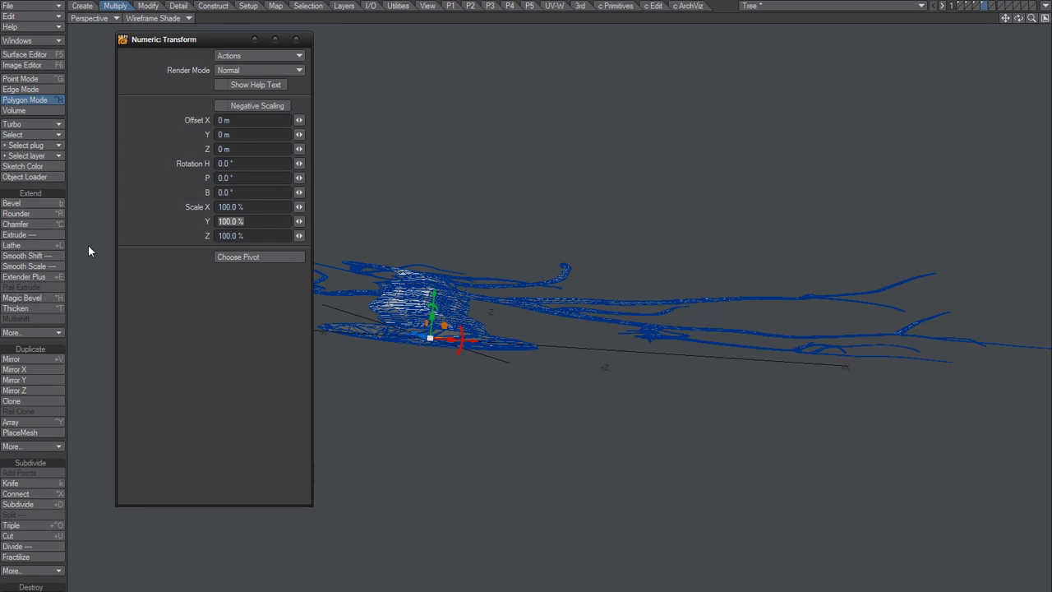
{"action": "type", "text": "10000"}
{"action": "key", "text": "Tab"}
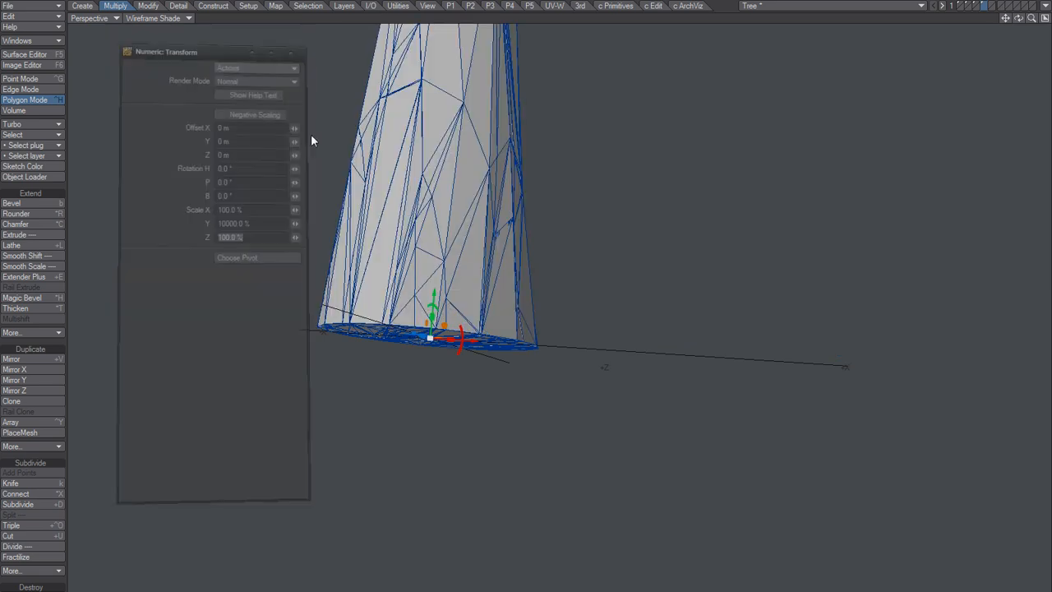
{"action": "scroll", "coordinate": [373, 255], "scroll_direction": "down", "scroll_amount": 3}
{"action": "left_click_drag", "start_coordinate": [422, 187], "coordinate": [368, 369], "text": "alt+shift"}
{"action": "key", "text": "space"}
{"action": "left_click_drag", "start_coordinate": [381, 319], "coordinate": [403, 344], "text": "alt"}
{"action": "left_click_drag", "start_coordinate": [402, 345], "coordinate": [310, 369], "text": "ctrl+alt"}
{"action": "left_click_drag", "start_coordinate": [370, 287], "coordinate": [422, 350], "text": "alt+shift"}
{"action": "key", "text": "ctrl+z"}
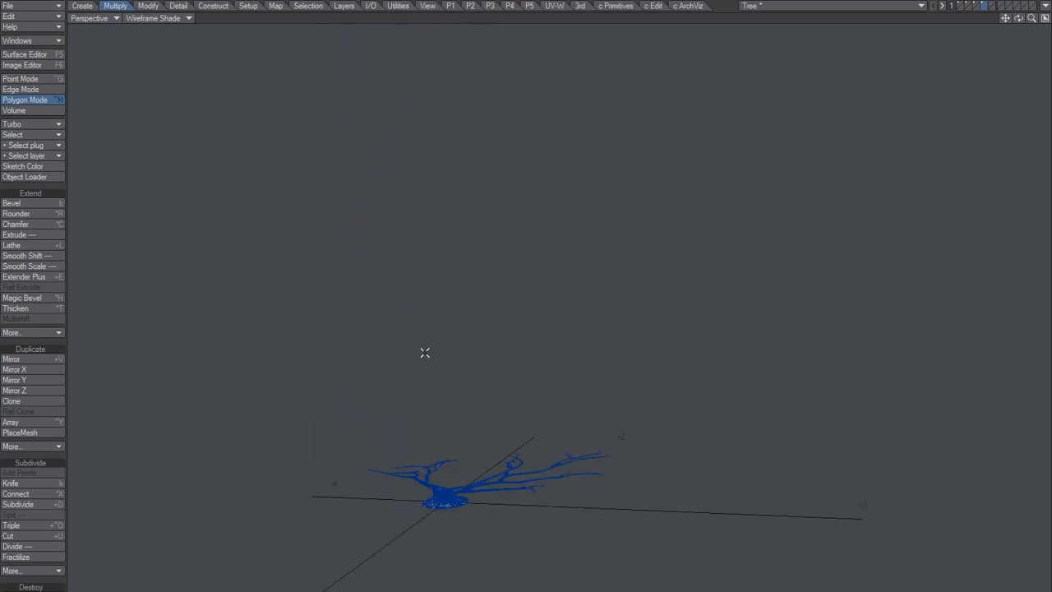
Step: Stretch the fractured tree by scaling it to 1000% along Y
{"action": "left_click_drag", "start_coordinate": [431, 479], "coordinate": [391, 369], "text": "alt+shift"}
{"action": "left_click_drag", "start_coordinate": [390, 369], "coordinate": [439, 355], "text": "alt"}
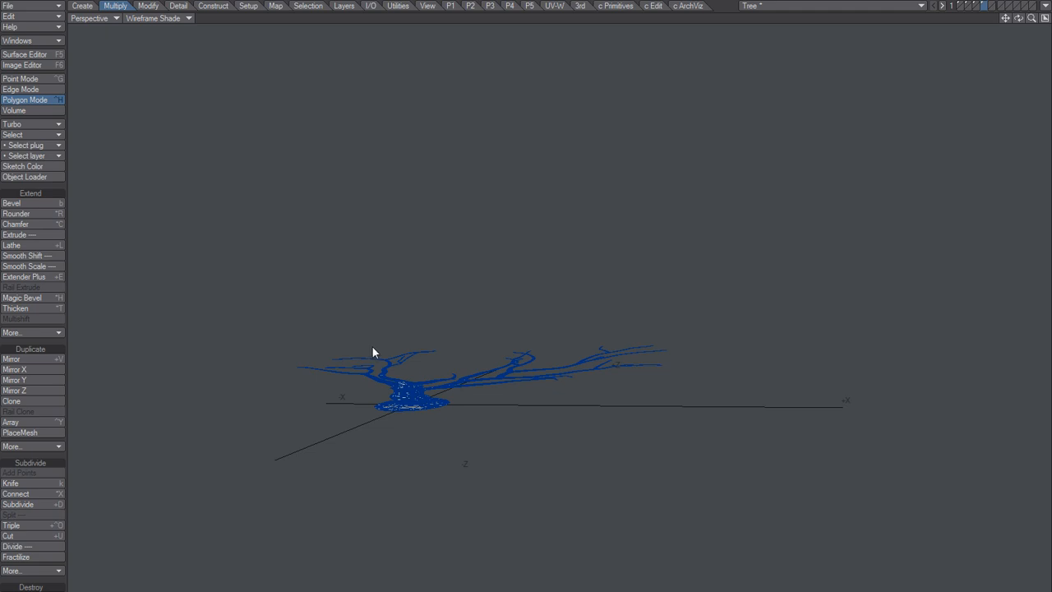
{"action": "key", "text": "t"}
{"action": "key", "text": "n"}
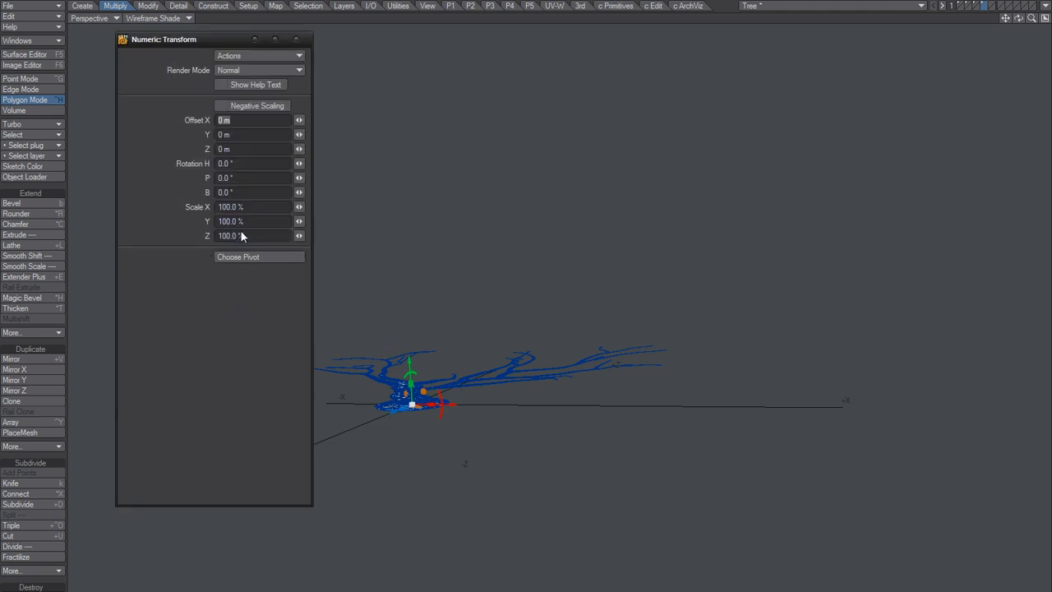
{"action": "left_click_drag", "start_coordinate": [409, 370], "coordinate": [403, 263]}
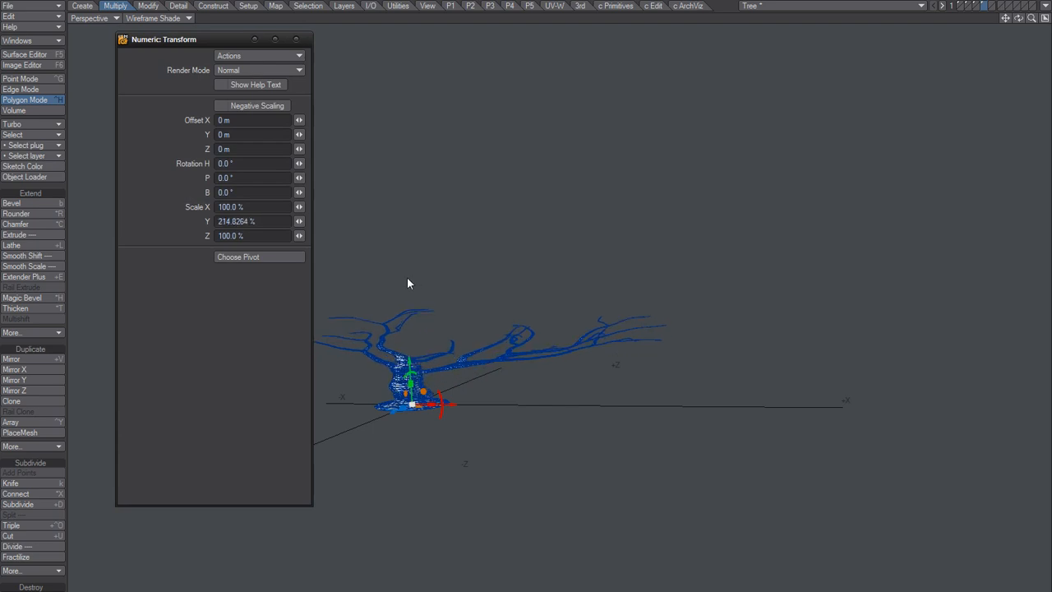
{"action": "left_click", "coordinate": [249, 221]}
{"action": "type", "text": "1000"}
{"action": "key", "text": "Tab"}
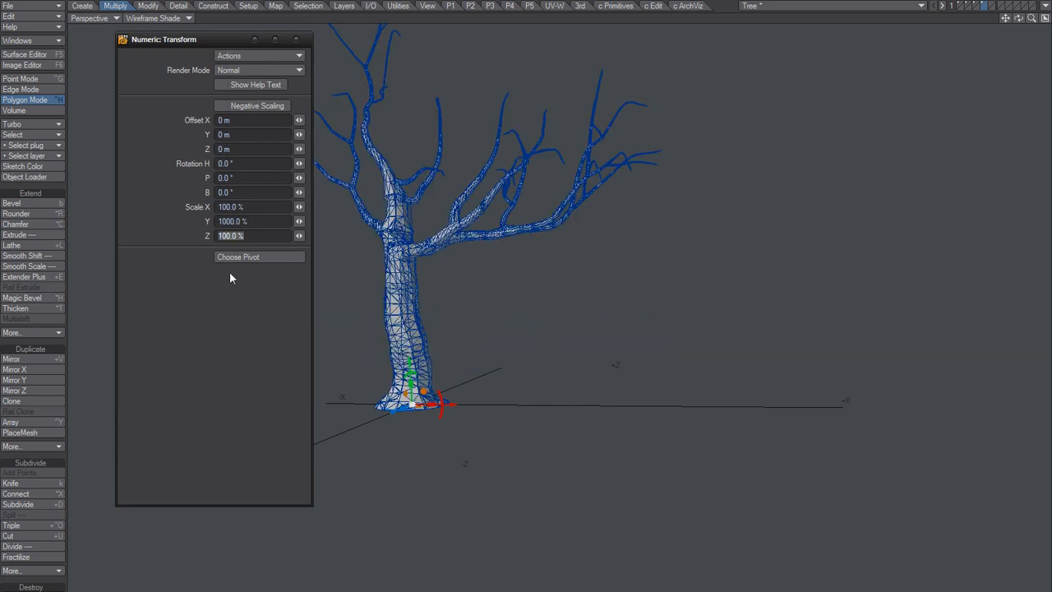
{"action": "key", "text": "Tab"}
{"action": "left_click", "coordinate": [295, 39]}
Step: Compare the stretched fractured tree in layer 4 with the original tree in layer 2 and the flattened one in layer 3
{"action": "left_click_drag", "start_coordinate": [435, 329], "coordinate": [322, 445], "text": "alt"}
{"action": "left_click_drag", "start_coordinate": [422, 369], "coordinate": [495, 362], "text": "ctrl+alt"}
{"action": "left_click_drag", "start_coordinate": [478, 398], "coordinate": [479, 422], "text": "alt"}
{"action": "key", "text": "3"}
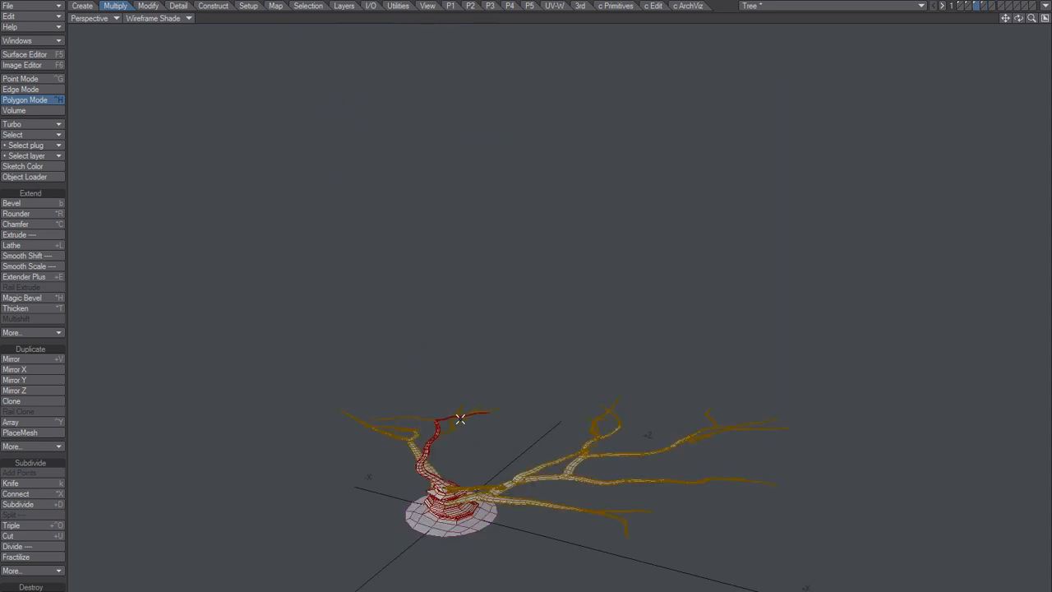
{"action": "key", "text": "2"}
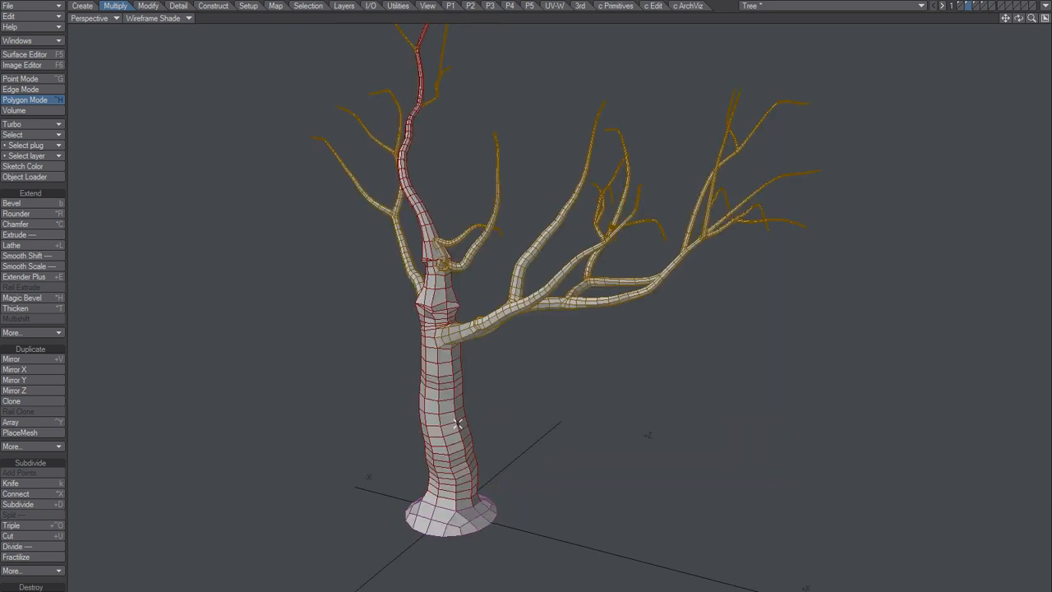
{"action": "key", "text": "4"}
{"action": "key", "text": "2"}
{"action": "key", "text": "4"}
{"action": "key", "text": "2"}
{"action": "key", "text": "4"}
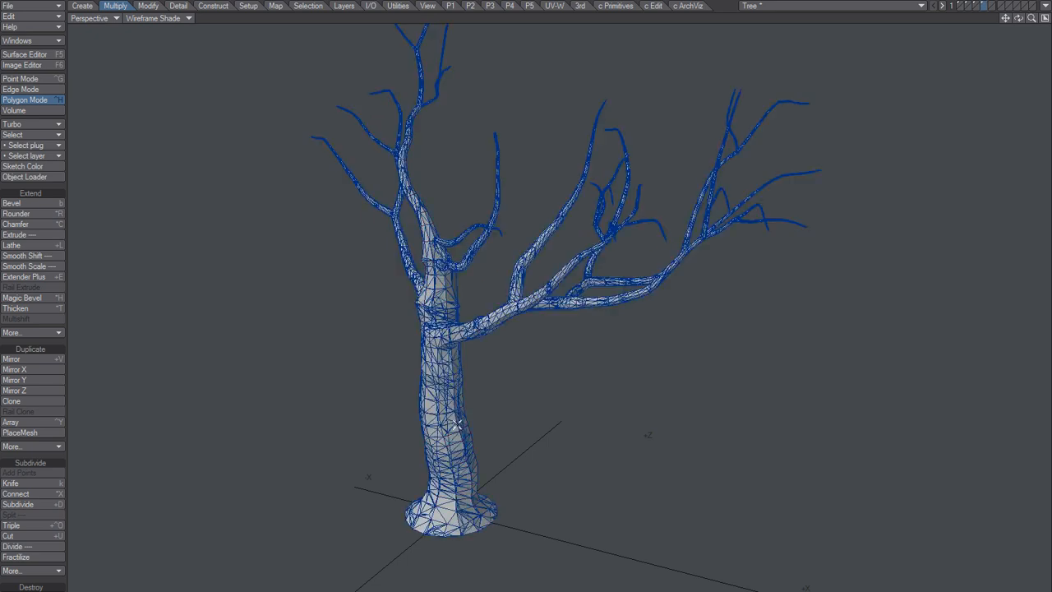
{"action": "key", "text": "2"}
{"action": "key", "text": "3"}
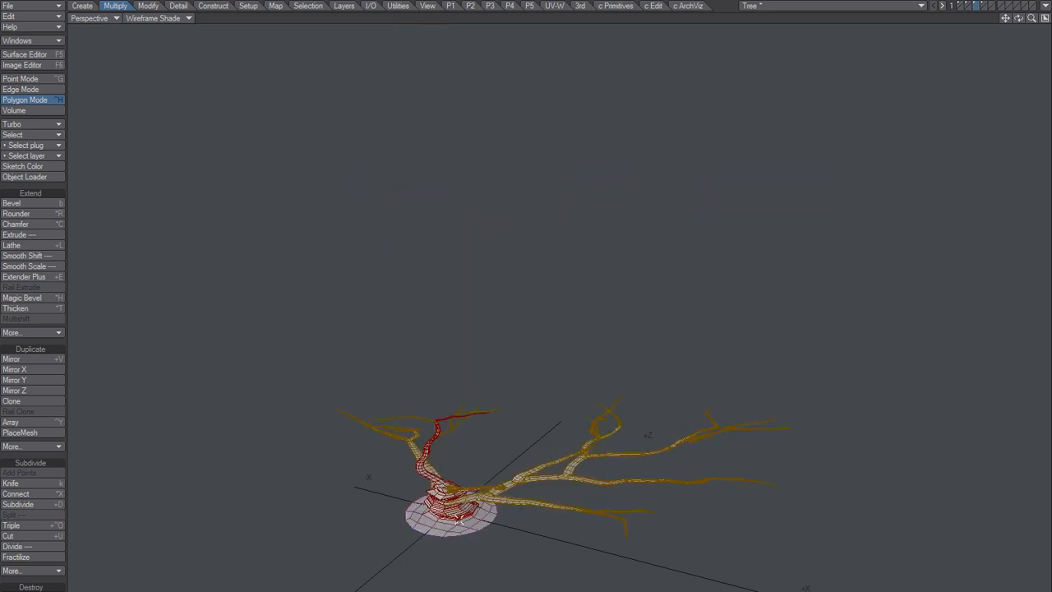
{"action": "key", "text": "4"}
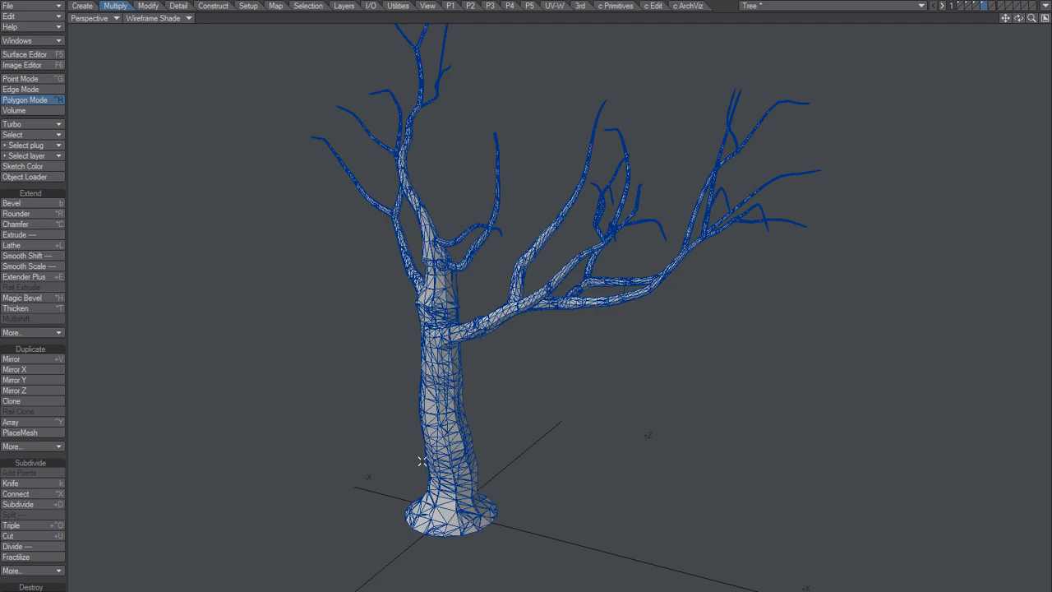
Step: Select a whole connected fragment of the trunk, try moving it aside, and clear the selection
{"action": "left_click", "coordinate": [449, 423]}
{"action": "key", "text": "bracketright"}
{"action": "left_click_drag", "start_coordinate": [513, 454], "coordinate": [575, 439], "text": "alt"}
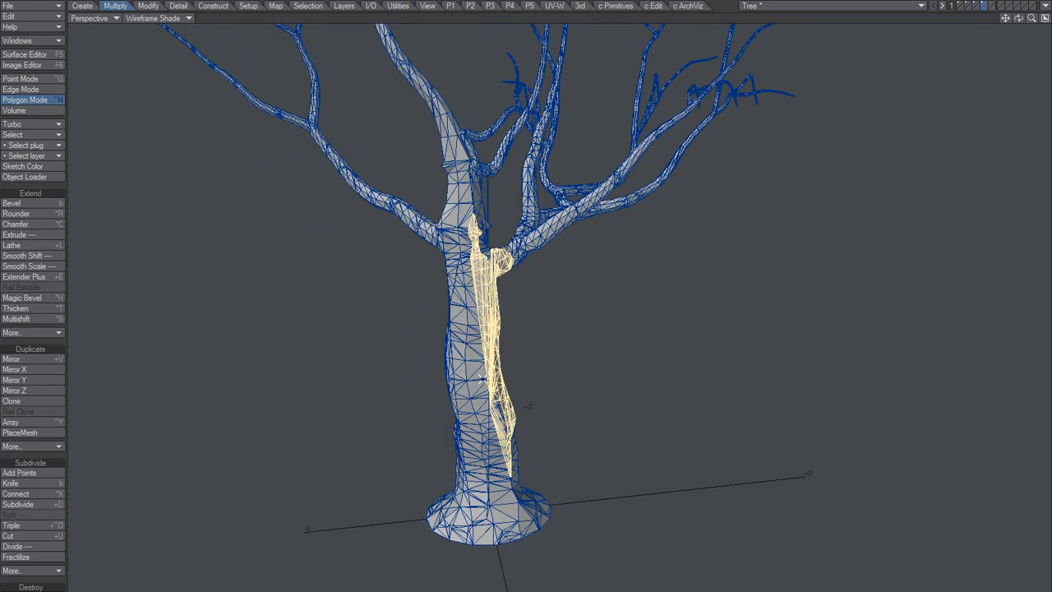
{"action": "left_click_drag", "start_coordinate": [479, 357], "coordinate": [534, 334]}
{"action": "key", "text": "/"}
{"action": "key", "text": "ctrl+z"}
{"action": "key", "text": "/"}
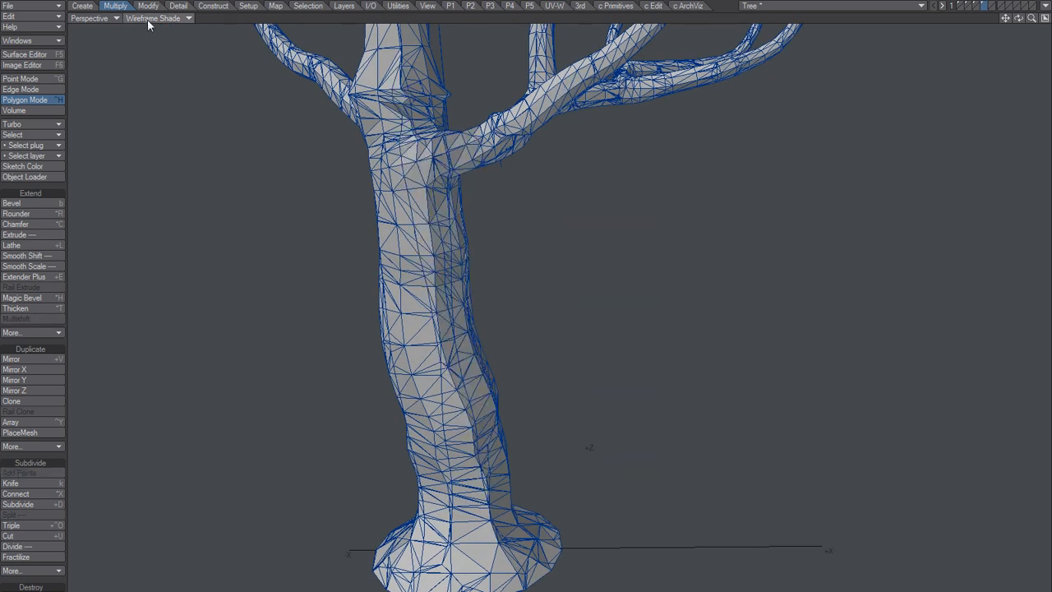
Step: Set the perspective view to Smooth Shade and examine the fractured trunk's surface
{"action": "left_click", "coordinate": [155, 18]}
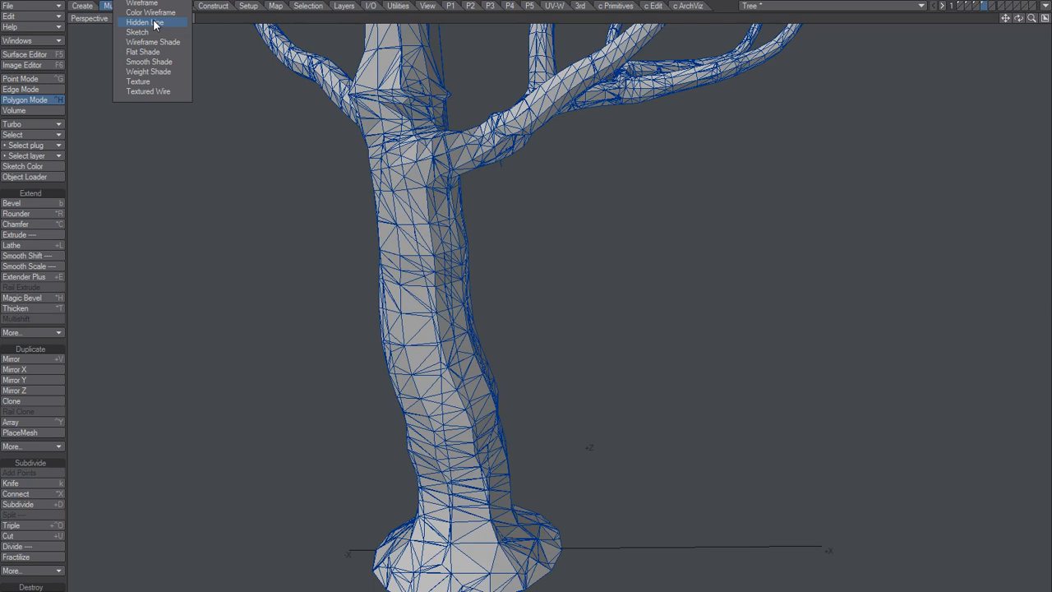
{"action": "left_click", "coordinate": [155, 61]}
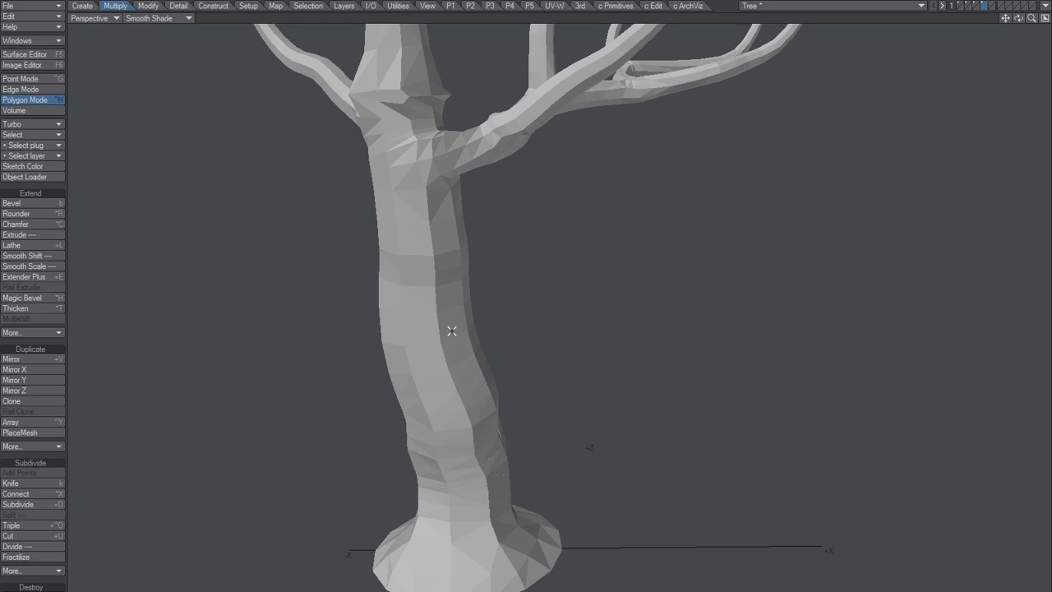
{"action": "left_click_drag", "start_coordinate": [475, 408], "coordinate": [529, 415], "text": "alt"}
{"action": "left_click_drag", "start_coordinate": [456, 367], "coordinate": [450, 404], "text": "alt+shift"}
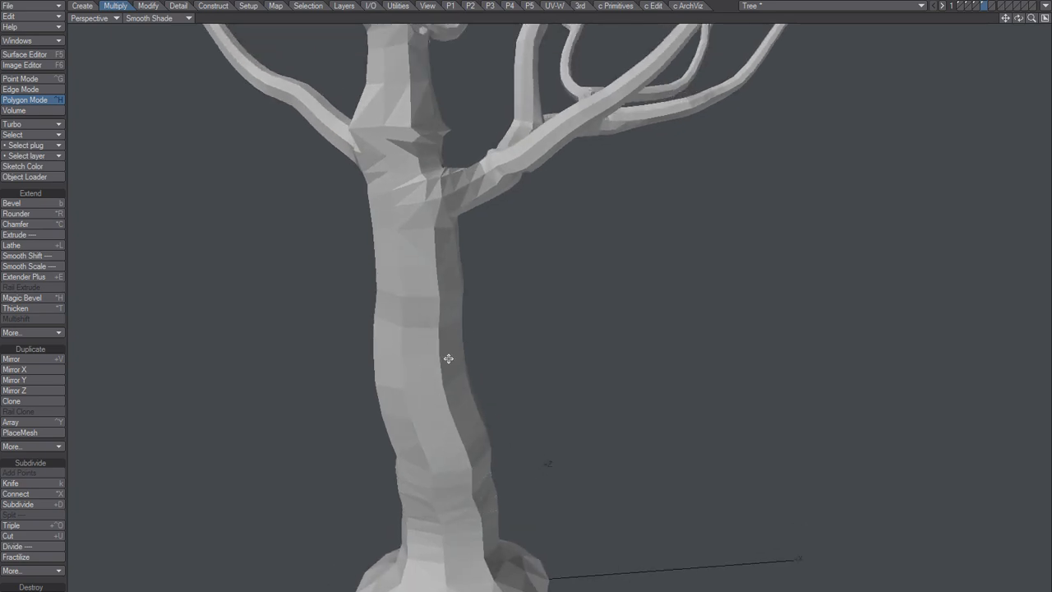
Step: Try pulling a fragment out of the trunk below the large branch with the Snap Drag Tool on connected points, and undo it
{"action": "key", "text": "shift+d"}
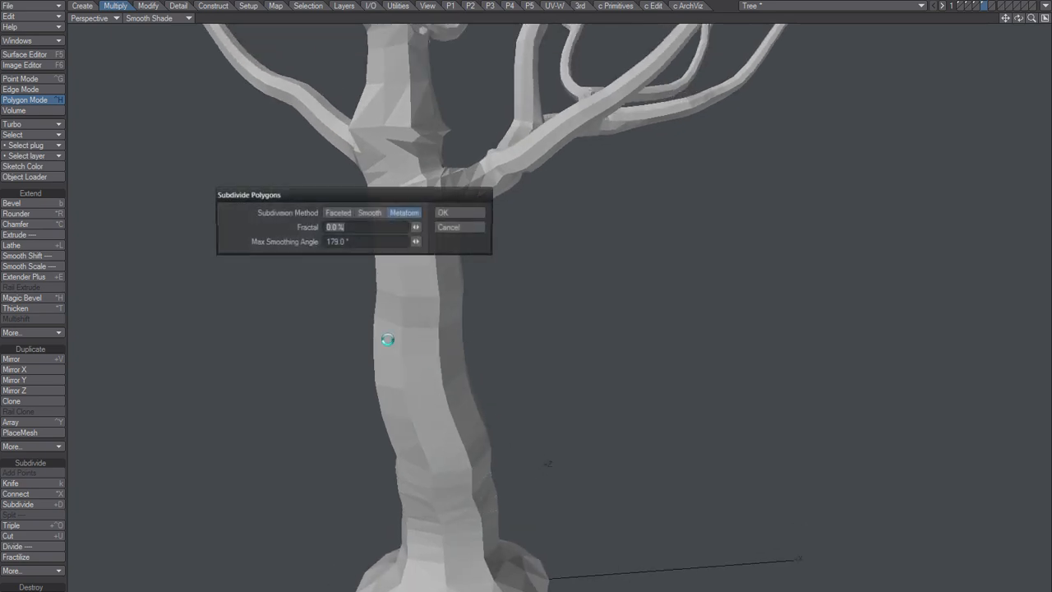
{"action": "left_click", "coordinate": [457, 228]}
{"action": "key", "text": "n"}
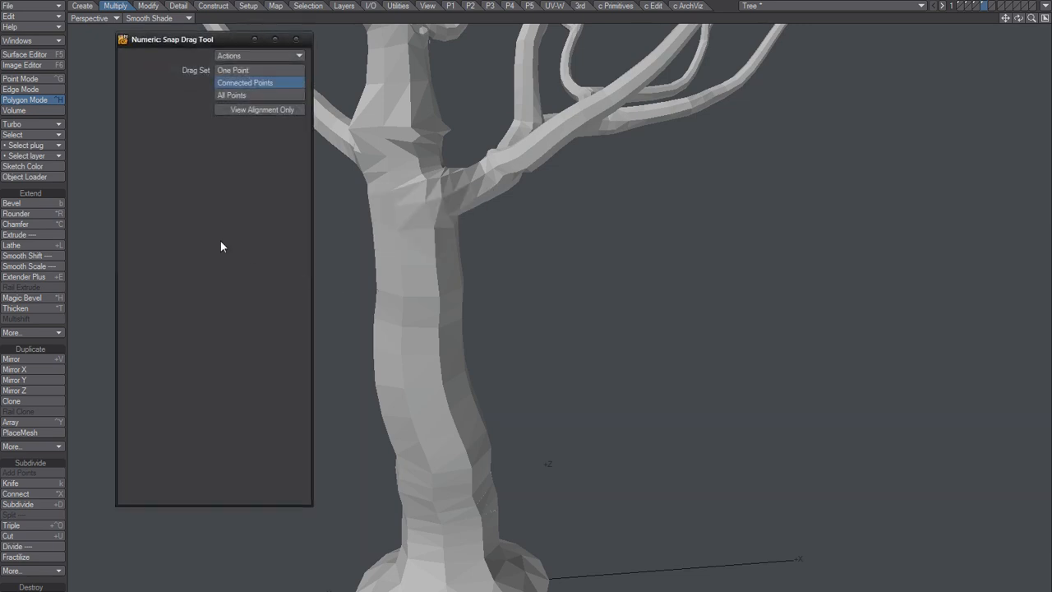
{"action": "left_click", "coordinate": [296, 38]}
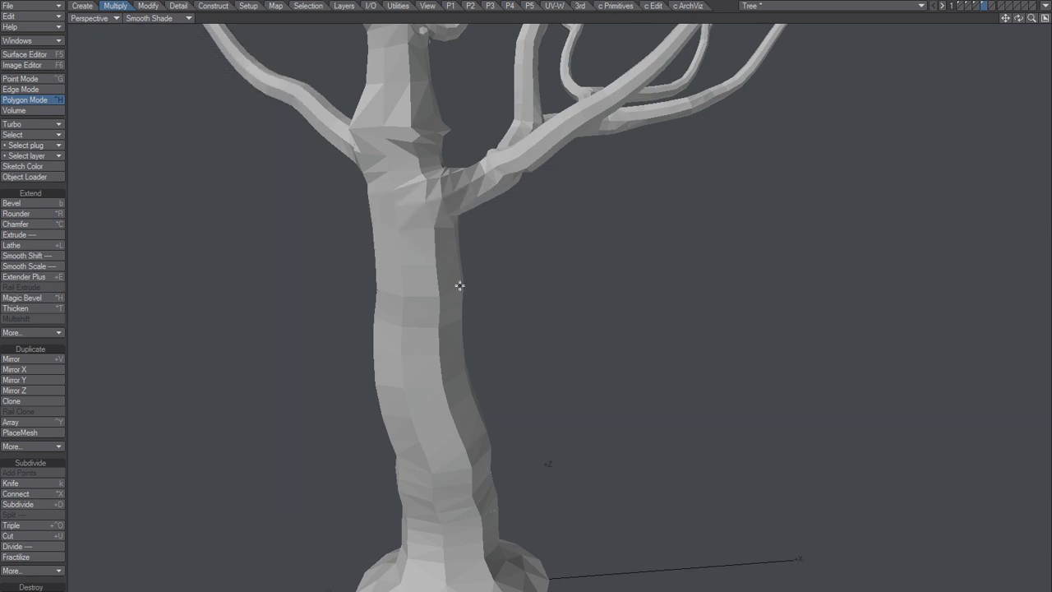
{"action": "left_click_drag", "start_coordinate": [460, 285], "coordinate": [557, 288]}
{"action": "left_click_drag", "start_coordinate": [557, 288], "coordinate": [437, 318], "text": "alt"}
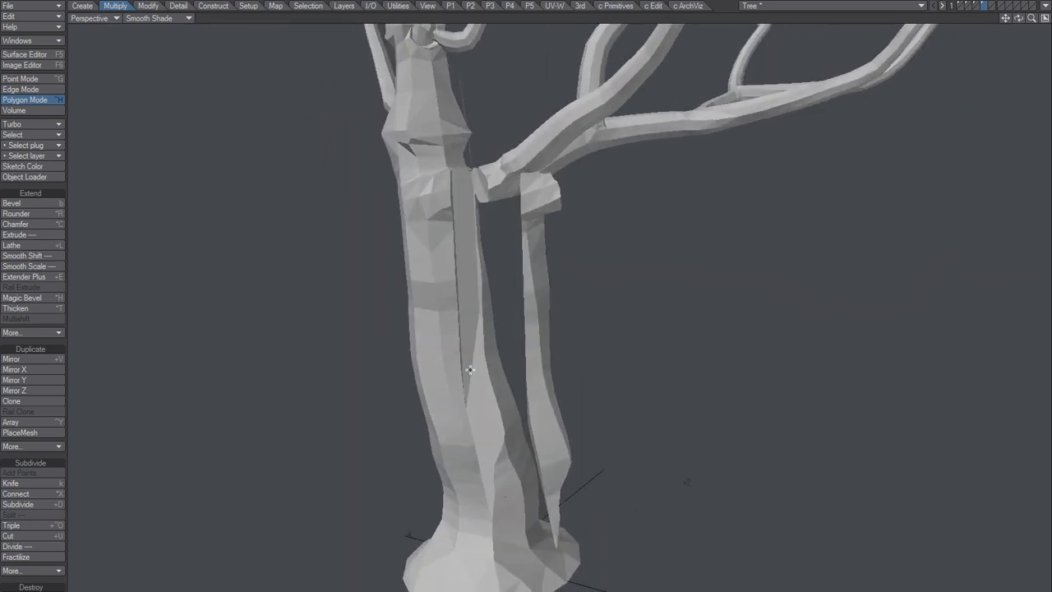
{"action": "key", "text": "u"}
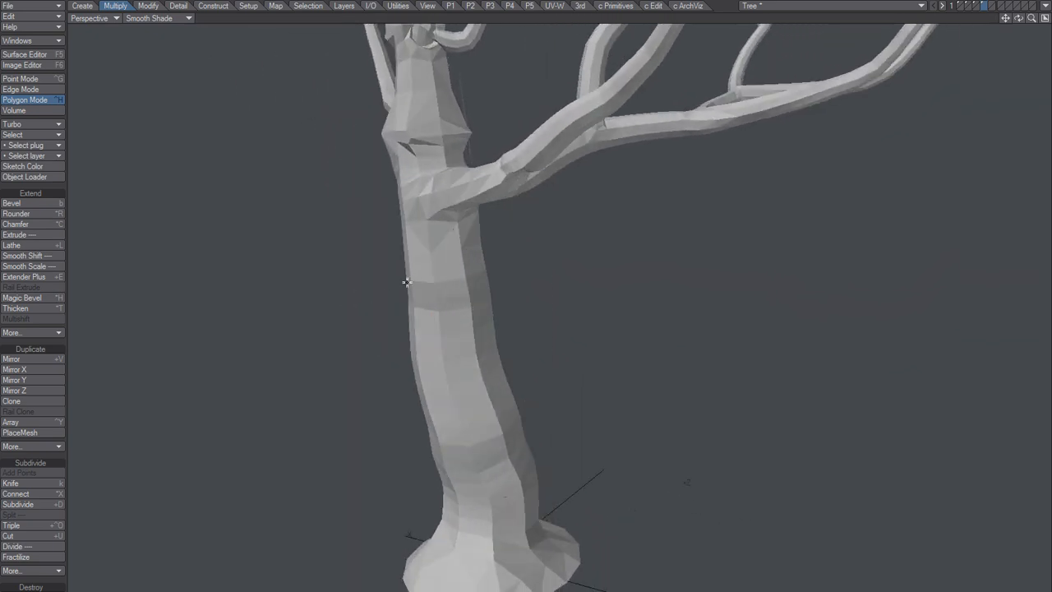
Step: Pull several long fragments away from the trunk with the Snap Drag Tool to expose the splintered interior
{"action": "key", "text": "shift+u"}
{"action": "left_click_drag", "start_coordinate": [430, 329], "coordinate": [723, 446], "text": "alt"}
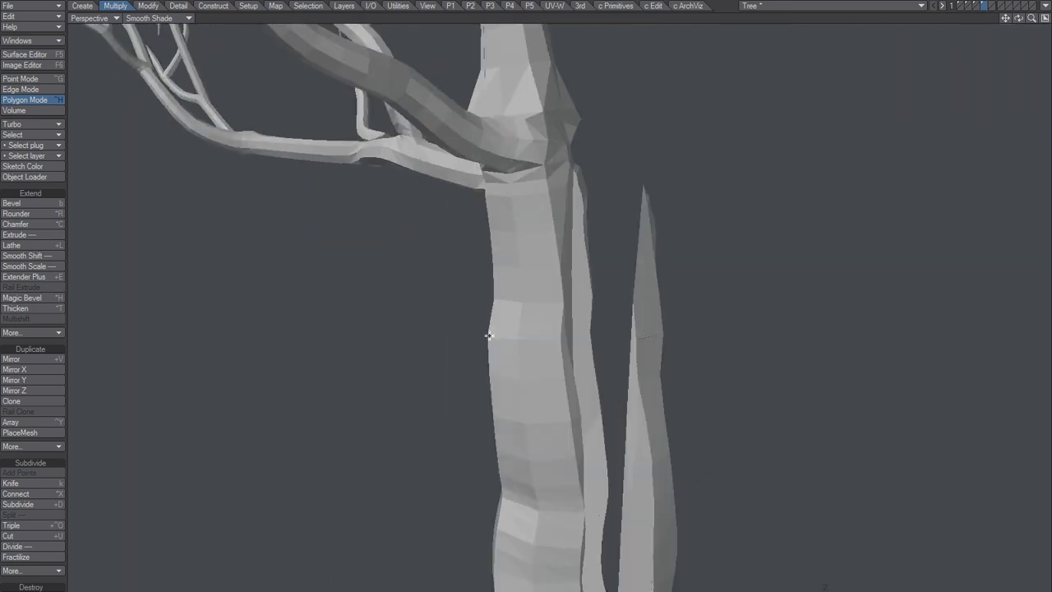
{"action": "left_click_drag", "start_coordinate": [489, 336], "coordinate": [641, 370]}
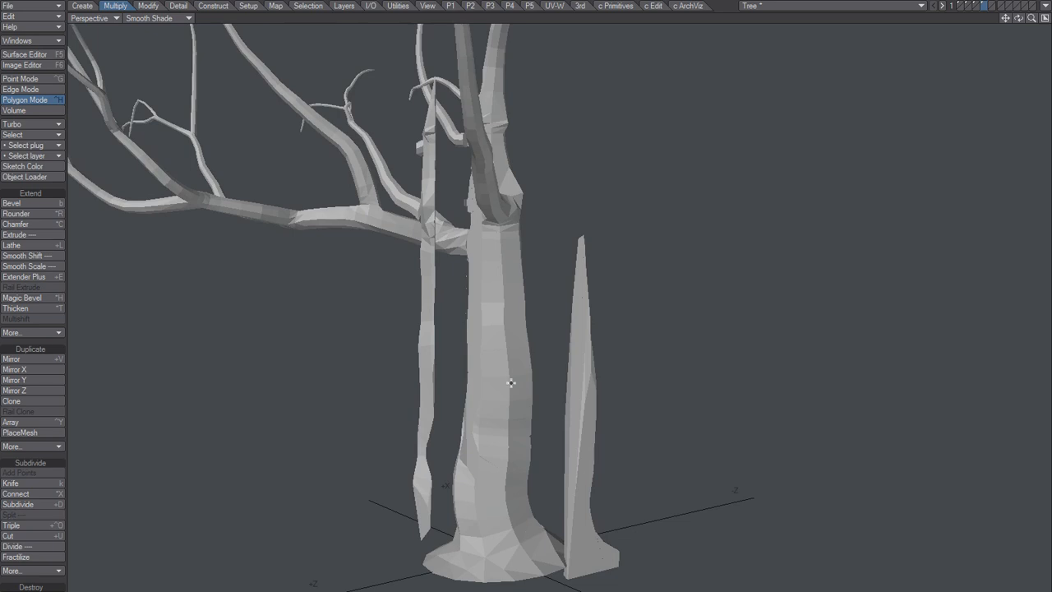
{"action": "left_click_drag", "start_coordinate": [525, 394], "coordinate": [599, 394], "text": "alt"}
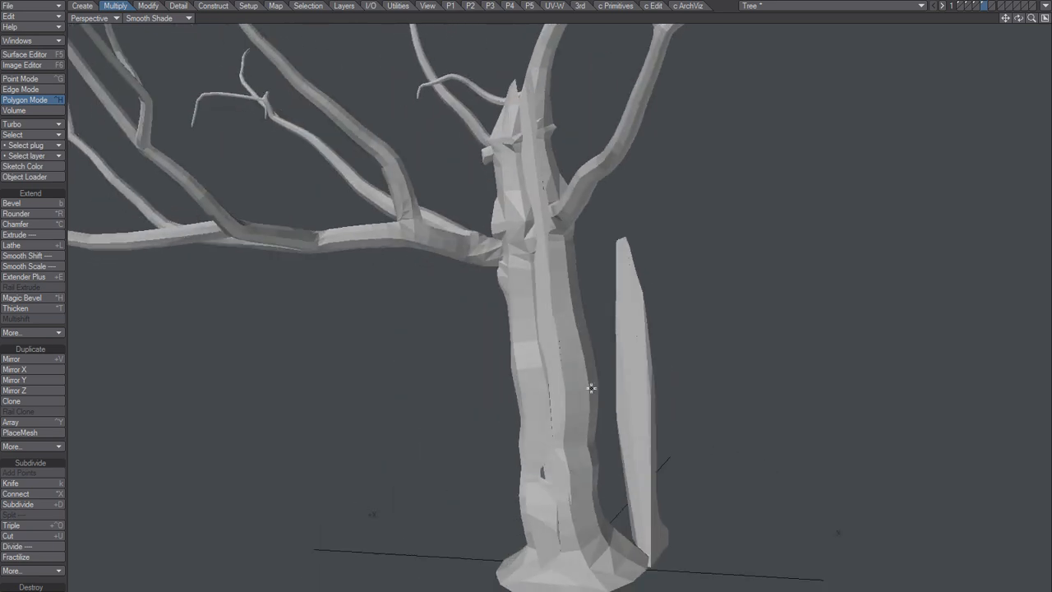
{"action": "left_click_drag", "start_coordinate": [592, 485], "coordinate": [496, 335], "text": "alt"}
{"action": "key", "text": "ctrl+g"}
{"action": "key", "text": "space"}
{"action": "key", "text": "space"}
{"action": "scroll", "coordinate": [494, 393], "scroll_direction": "up", "scroll_amount": 2}
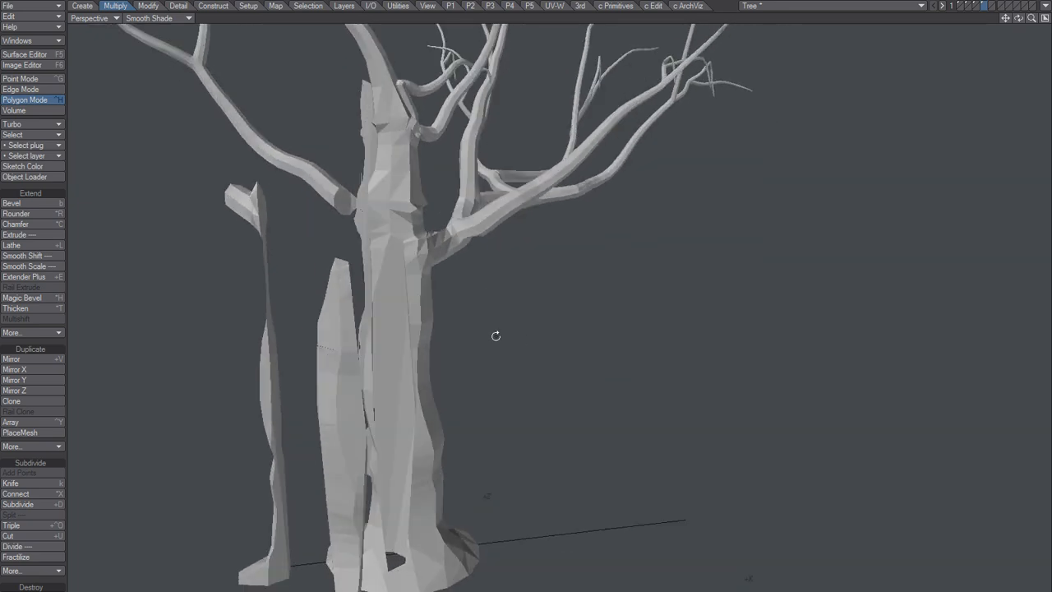
Step: Cut the pulled-apart fractured tree from its layer and show the flattened tree layer
{"action": "key", "text": "x"}
{"action": "key", "text": "3"}
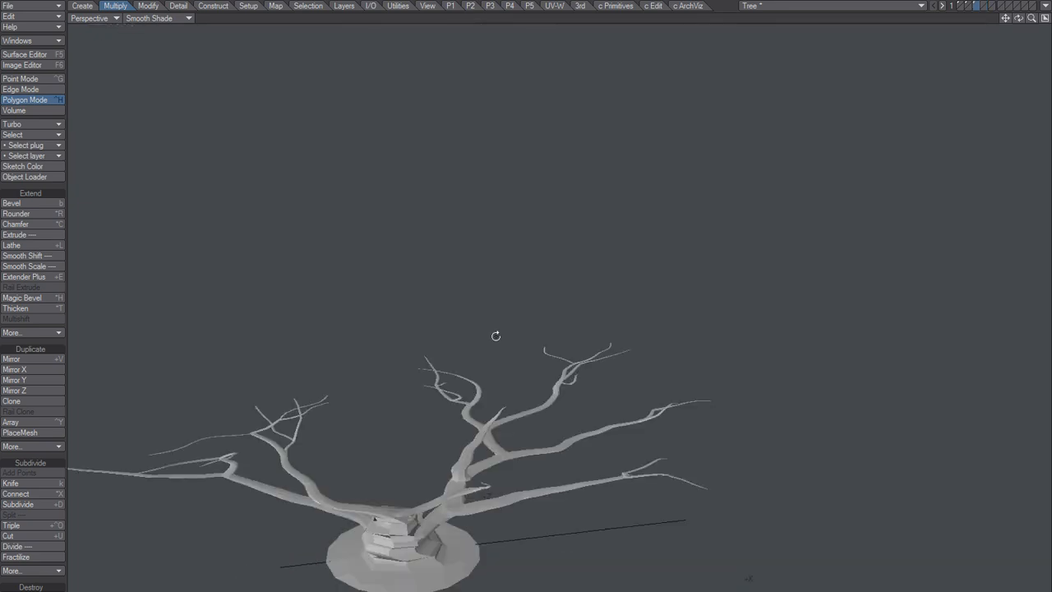
{"action": "left_click_drag", "start_coordinate": [428, 355], "coordinate": [502, 337], "text": "alt+shift"}
{"action": "left_click_drag", "start_coordinate": [452, 421], "coordinate": [542, 353], "text": "ctrl+alt"}
{"action": "left_click_drag", "start_coordinate": [460, 410], "coordinate": [375, 326], "text": "alt+shift"}
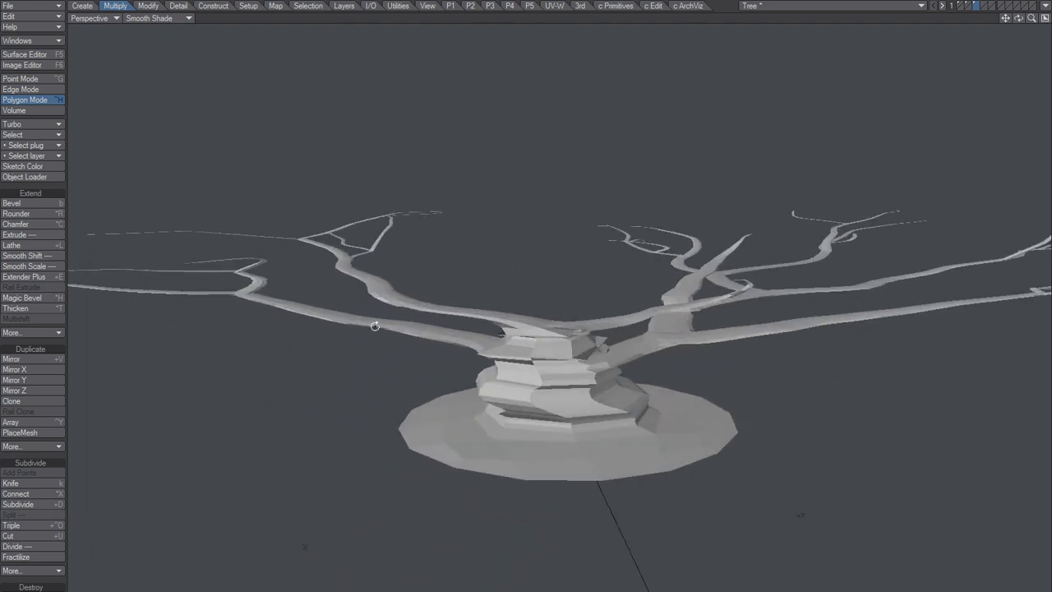
{"action": "left_click_drag", "start_coordinate": [519, 359], "coordinate": [472, 343], "text": "alt+shift"}
{"action": "left_click_drag", "start_coordinate": [504, 391], "coordinate": [502, 412], "text": "alt"}
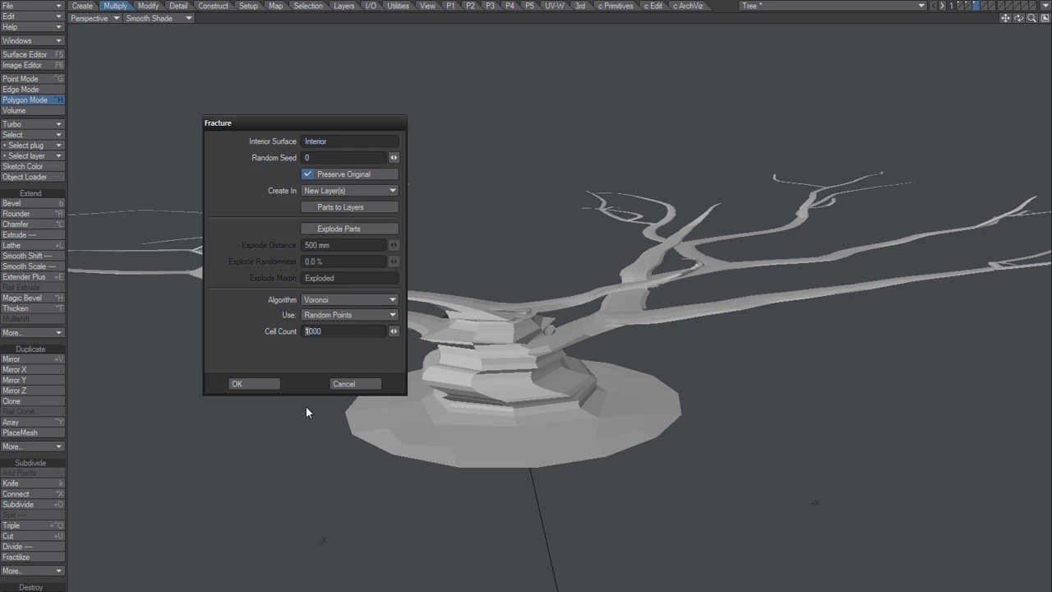
Step: Fracture the flattened tree into 4000 Voronoi cells from random points and paste the fragments into the emptied layer
{"action": "type", "text": "4"}
{"action": "key", "text": "Tab"}
{"action": "left_click", "coordinate": [260, 382]}
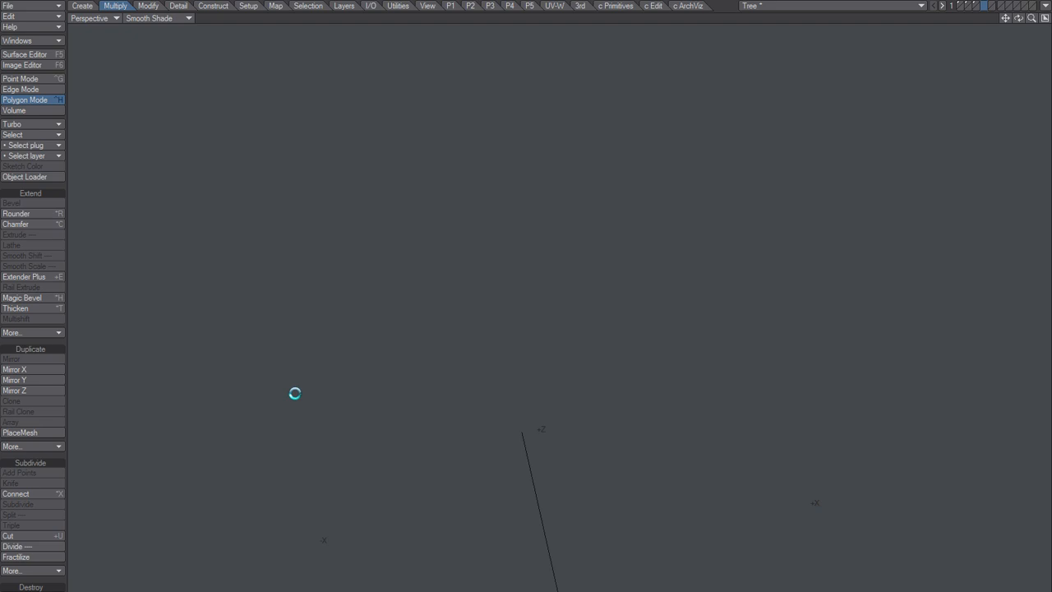
{"action": "key", "text": "v"}
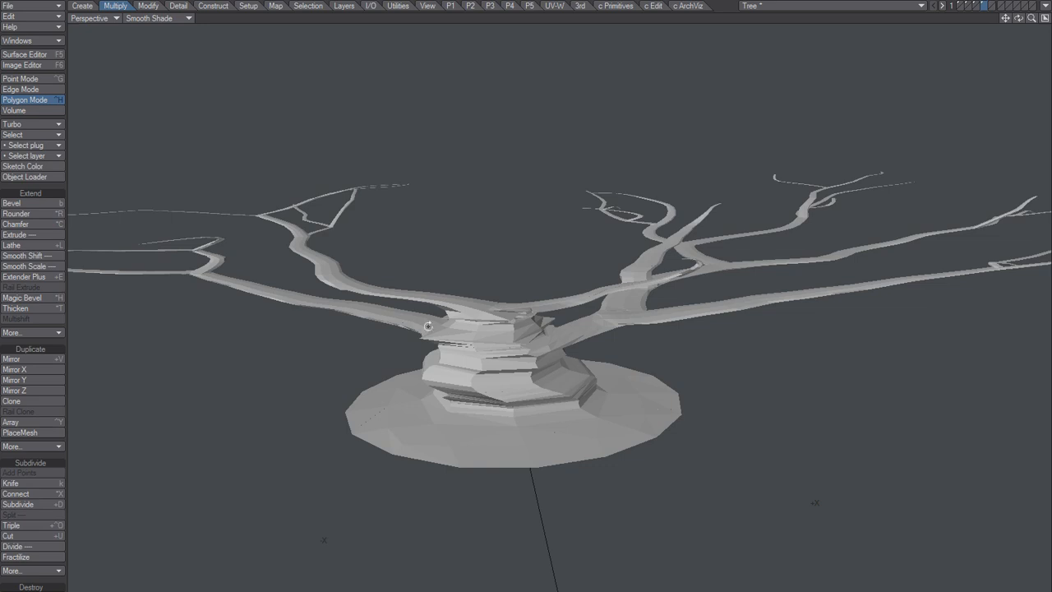
{"action": "mouse_move", "coordinate": [429, 326]}
{"action": "left_mouse_down", "text": "alt"}
{"action": "mouse_move", "coordinate": [493, 295]}
{"action": "mouse_move", "coordinate": [417, 329]}
{"action": "left_mouse_up", "text": "alt"}
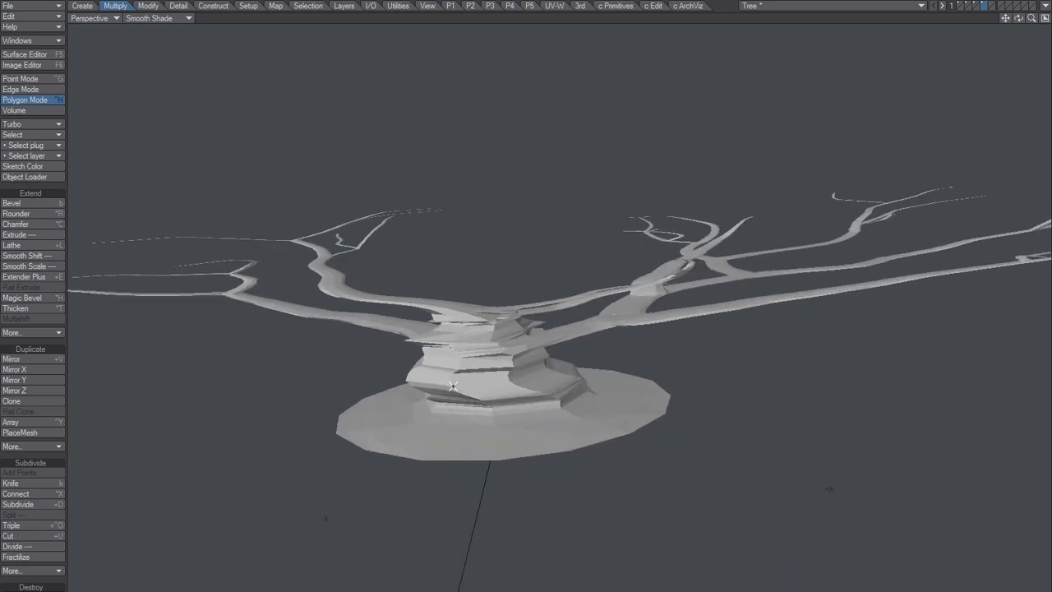
Step: Stretch the fractured tree back to full height by transforming it with a Y scale of 1000%
{"action": "key", "text": "t"}
{"action": "key", "text": "n"}
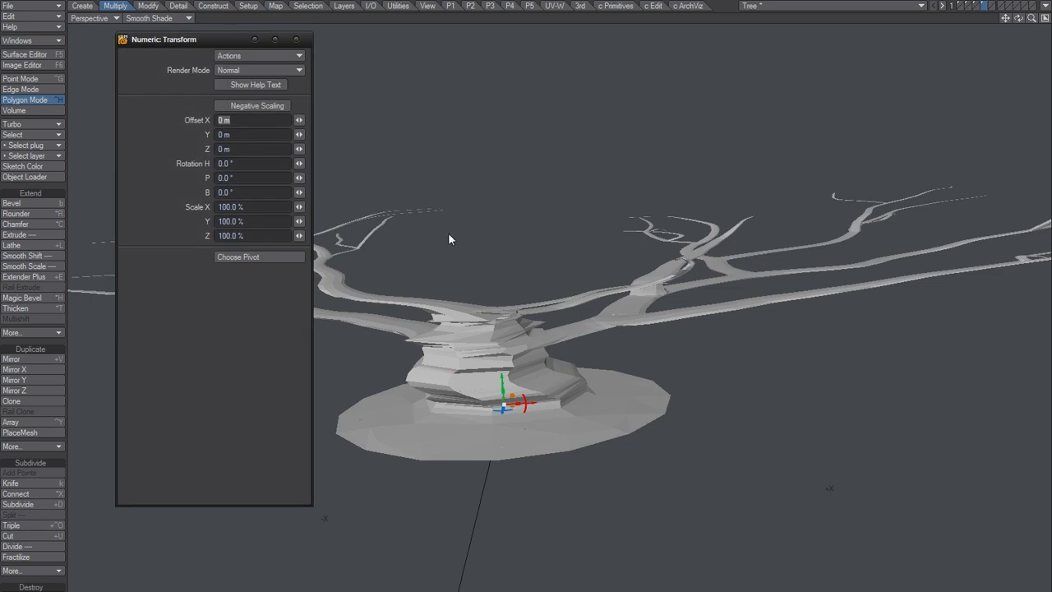
{"action": "mouse_move", "coordinate": [463, 414]}
{"action": "left_mouse_down", "text": "alt"}
{"action": "mouse_move", "coordinate": [497, 338]}
{"action": "mouse_move", "coordinate": [491, 396]}
{"action": "mouse_move", "coordinate": [475, 399]}
{"action": "left_mouse_up", "text": "alt"}
{"action": "left_click_drag", "start_coordinate": [230, 222], "coordinate": [244, 221]}
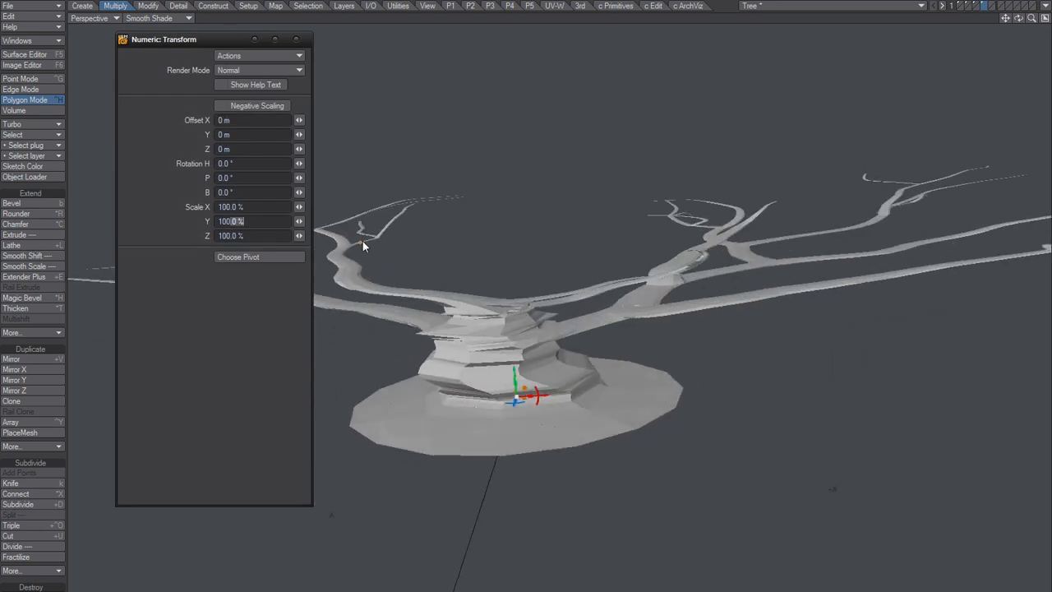
{"action": "type", "text": "0"}
{"action": "key", "text": "Tab"}
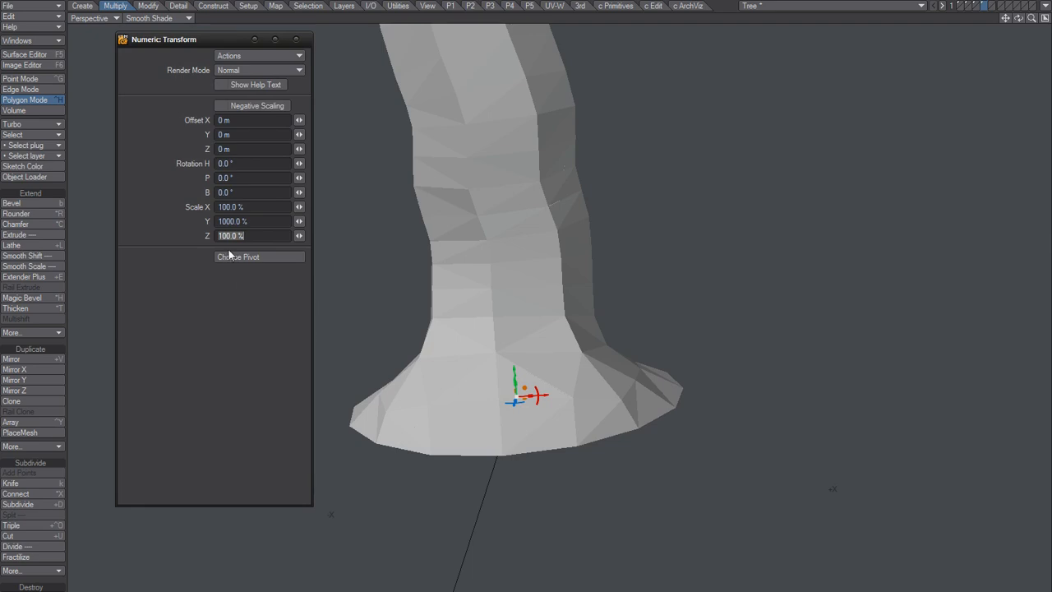
{"action": "key", "text": "Tab"}
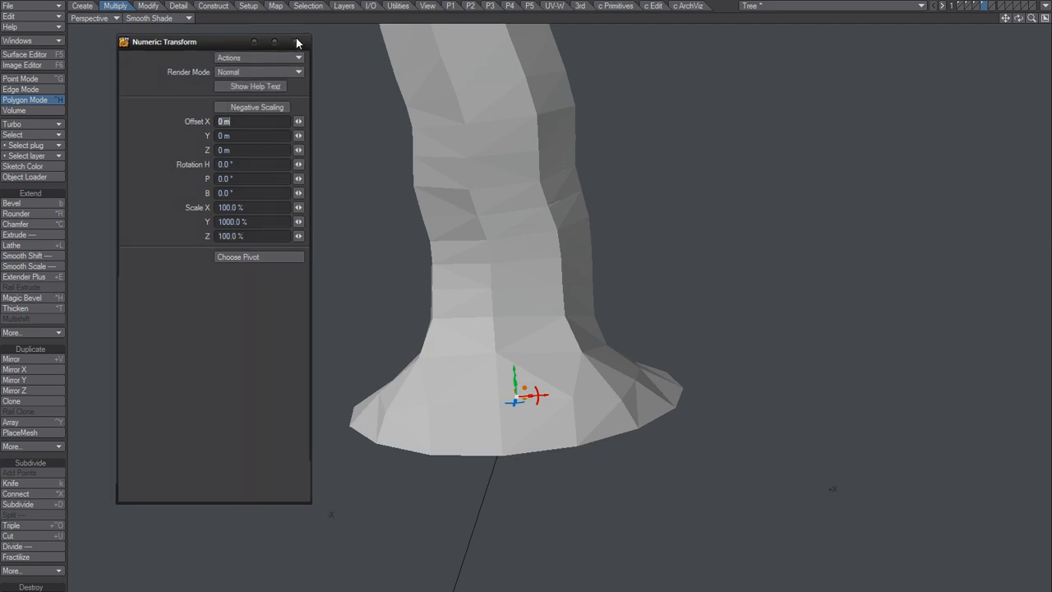
{"action": "left_click", "coordinate": [296, 39]}
{"action": "scroll", "coordinate": [428, 348], "scroll_direction": "down", "scroll_amount": 6}
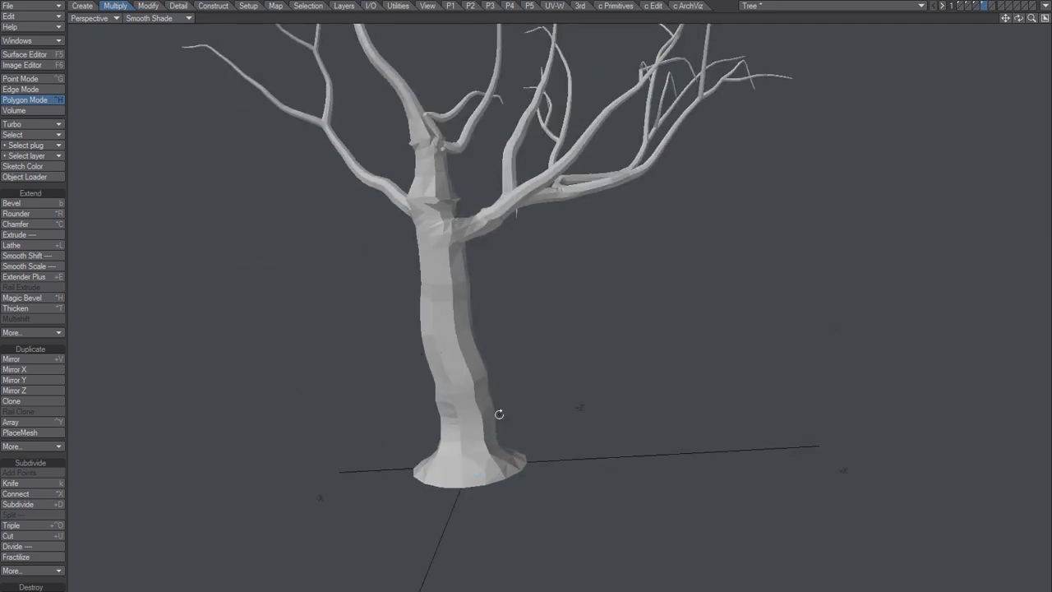
Step: Inspect a long fragment of the trunk and delete the stray spike hanging below the tree's base
{"action": "left_click_drag", "start_coordinate": [498, 413], "coordinate": [422, 353], "text": "alt"}
{"action": "left_click", "coordinate": [425, 376]}
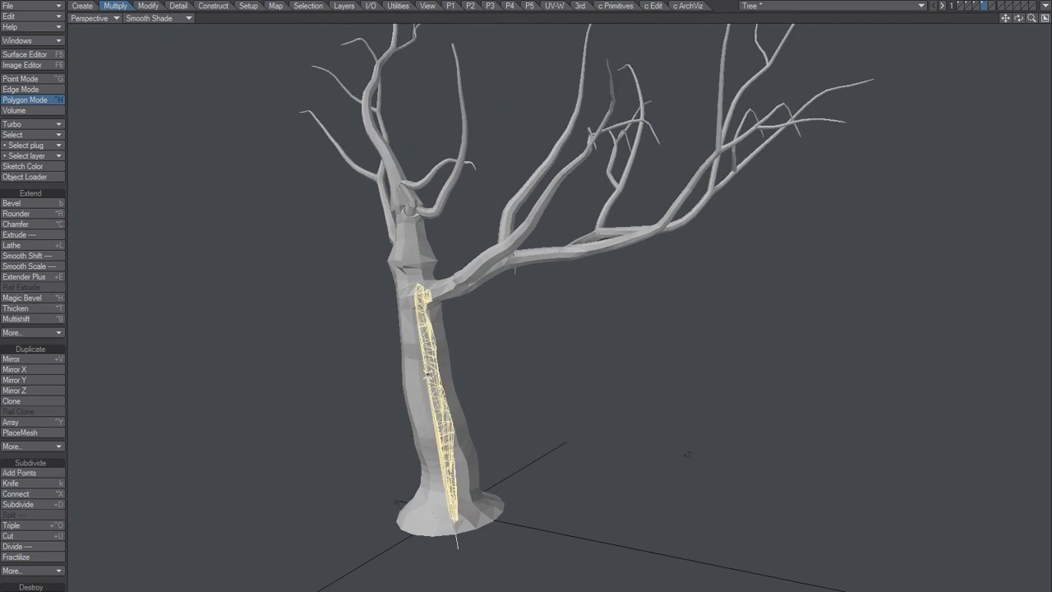
{"action": "left_click_drag", "start_coordinate": [378, 438], "coordinate": [512, 306], "text": "alt"}
{"action": "left_click_drag", "start_coordinate": [513, 305], "coordinate": [457, 427], "text": "ctrl+alt"}
{"action": "key", "text": "Delete"}
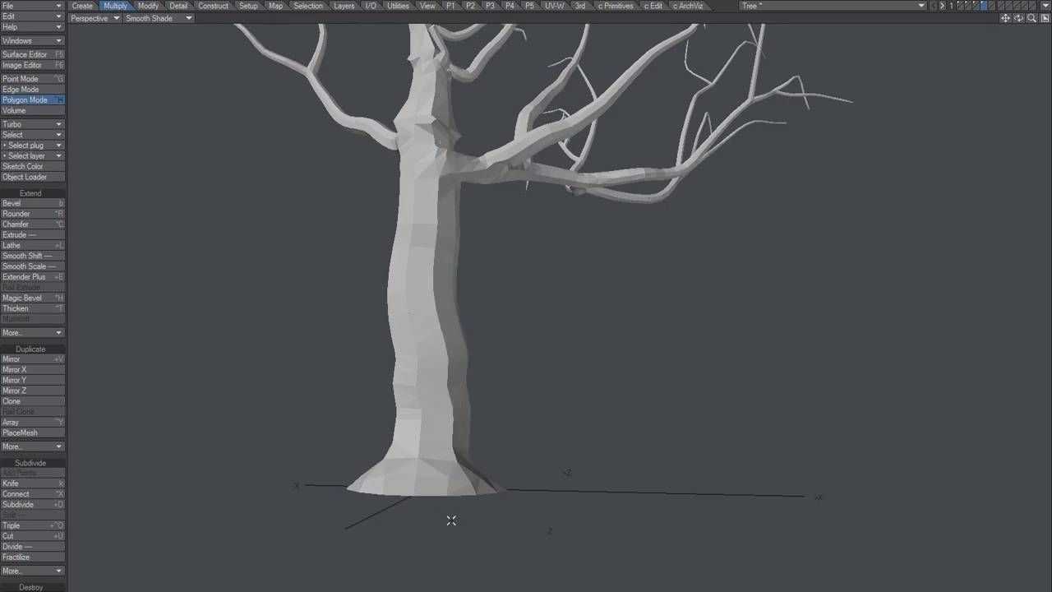
Step: Smooth the stray points below the trunk's base with cp_RealTimeSmooth at strength 1 and a raised iteration count
{"action": "key", "text": "ctrl+g"}
{"action": "left_click_drag", "start_coordinate": [464, 482], "coordinate": [429, 352], "text": "alt"}
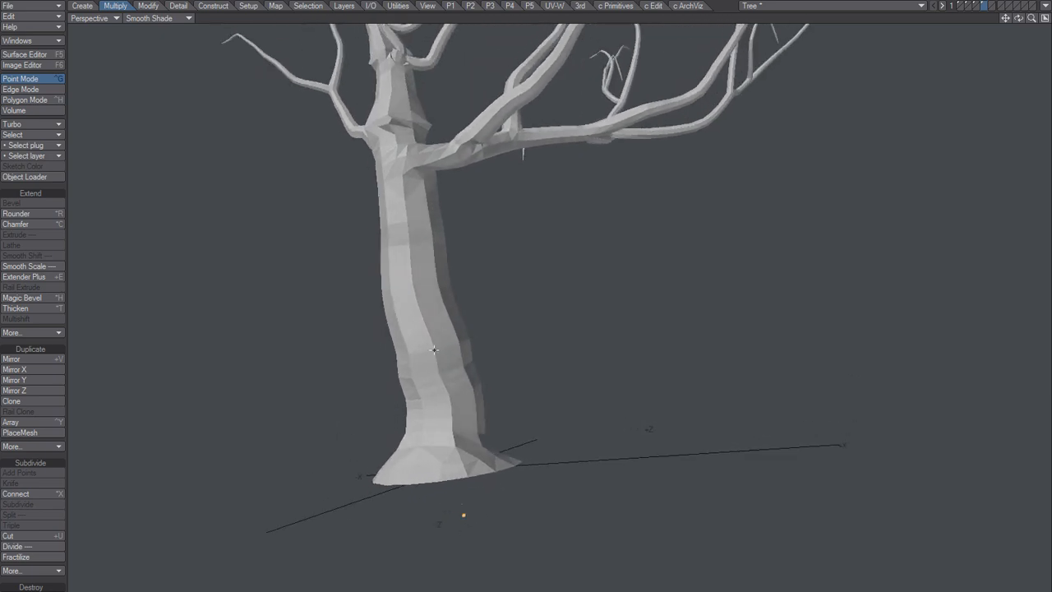
{"action": "key", "text": "shift+m"}
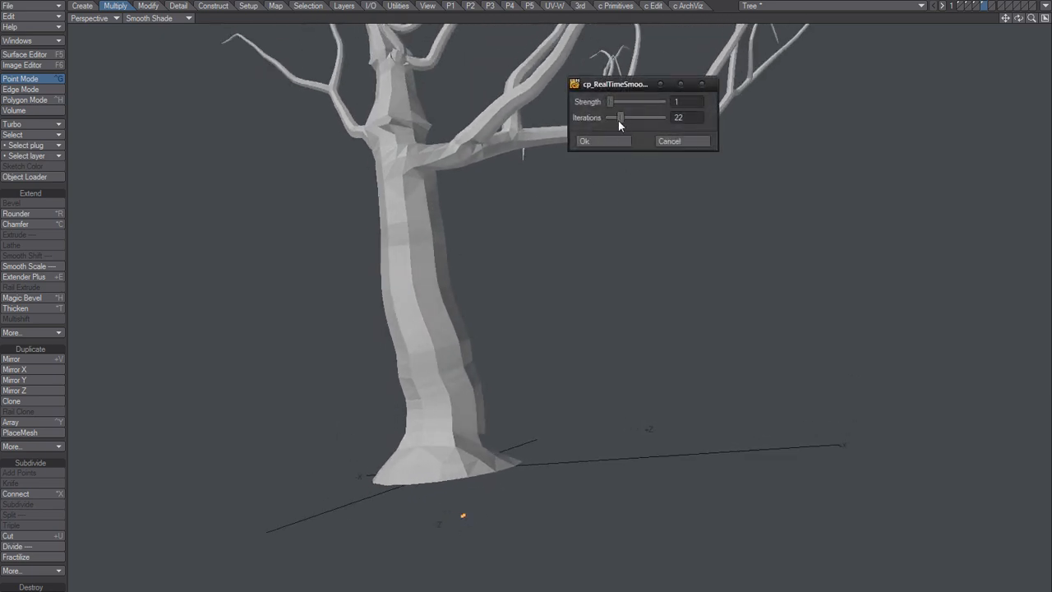
{"action": "left_click", "coordinate": [634, 118]}
{"action": "left_click", "coordinate": [602, 141]}
{"action": "mouse_move", "coordinate": [442, 416]}
{"action": "left_mouse_down", "text": "alt"}
{"action": "mouse_move", "coordinate": [431, 287]}
{"action": "mouse_move", "coordinate": [468, 391]}
{"action": "mouse_move", "coordinate": [459, 500]}
{"action": "mouse_move", "coordinate": [455, 424]}
{"action": "left_mouse_up", "text": "alt"}
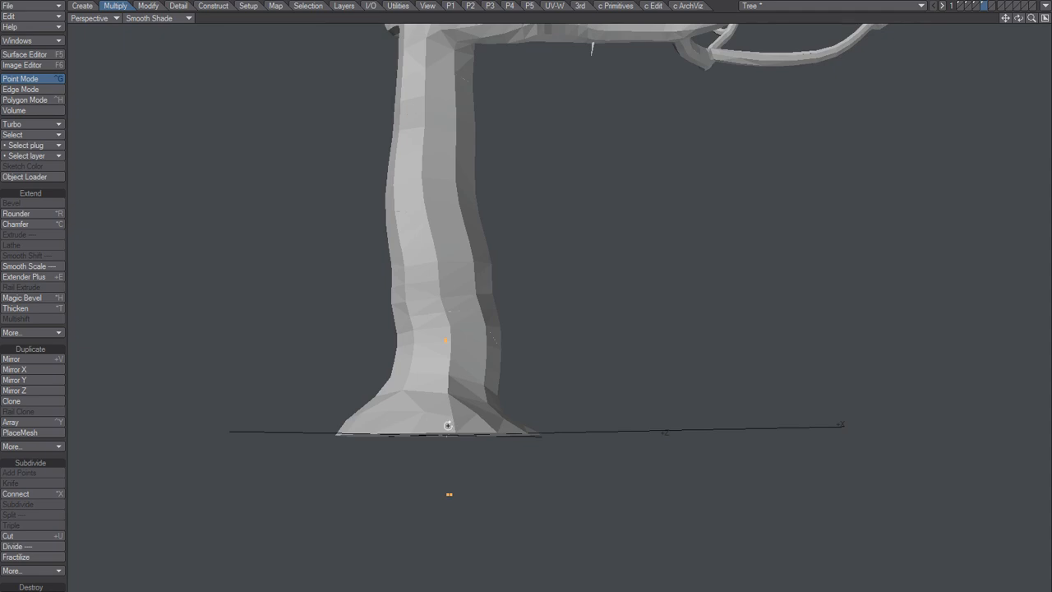
{"action": "left_click_drag", "start_coordinate": [447, 425], "coordinate": [474, 519], "text": "alt"}
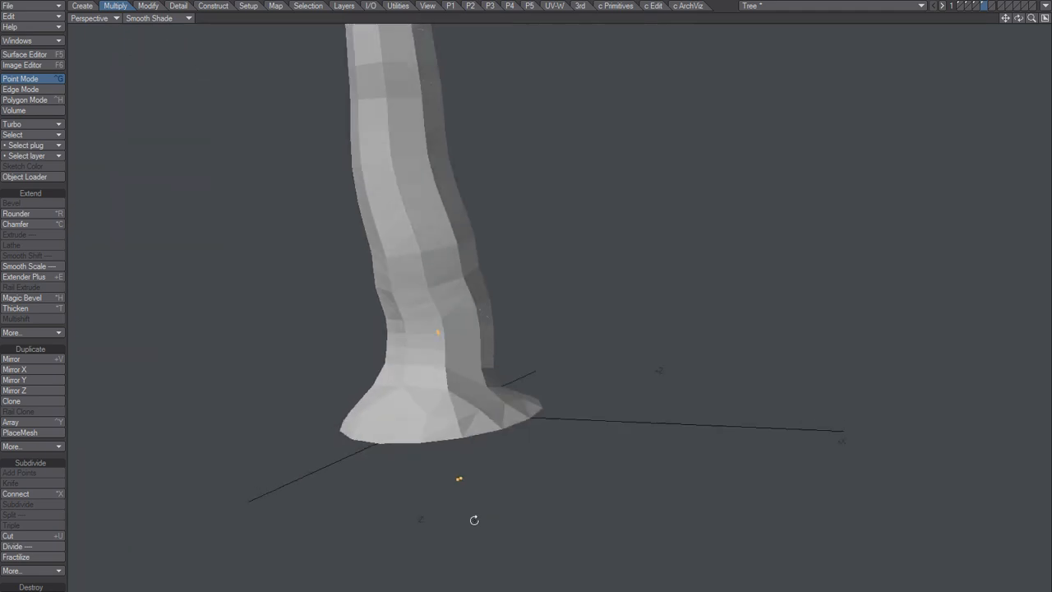
Step: Clear the point selection and clean the mesh with cp_Janitor using 2 Point Vertices, Unify Polygons, 0 Polygons (points) and 1 Vertex (polys)
{"action": "key", "text": "space"}
{"action": "key", "text": "space"}
{"action": "key", "text": "space"}
{"action": "key", "text": "slash"}
{"action": "mouse_move", "coordinate": [494, 448]}
{"action": "right_mouse_down"}
{"action": "mouse_move", "coordinate": [536, 483]}
{"action": "mouse_move", "coordinate": [503, 457]}
{"action": "right_mouse_up"}
{"action": "scroll", "coordinate": [486, 474], "scroll_direction": "down", "scroll_amount": 3}
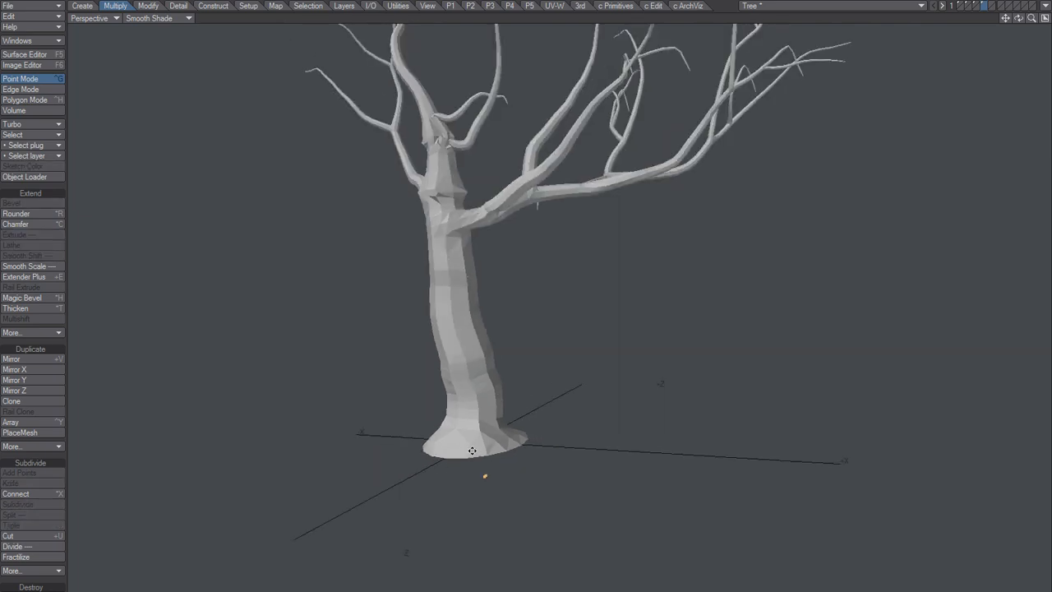
{"action": "left_click_drag", "start_coordinate": [473, 450], "coordinate": [399, 462], "text": "alt"}
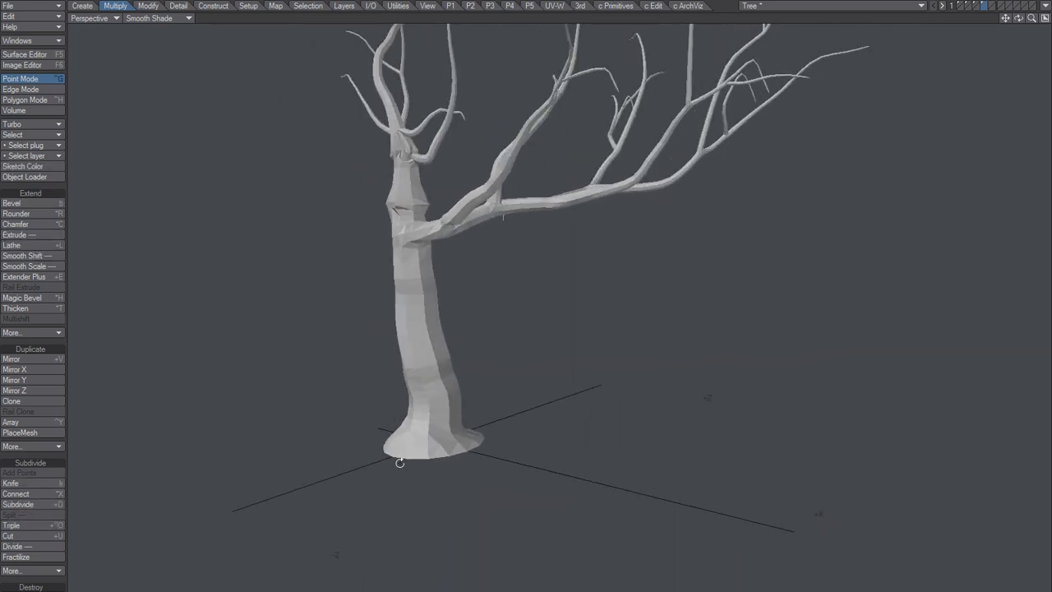
{"action": "scroll", "coordinate": [517, 255], "scroll_direction": "up", "scroll_amount": 3}
{"action": "key", "text": "m"}
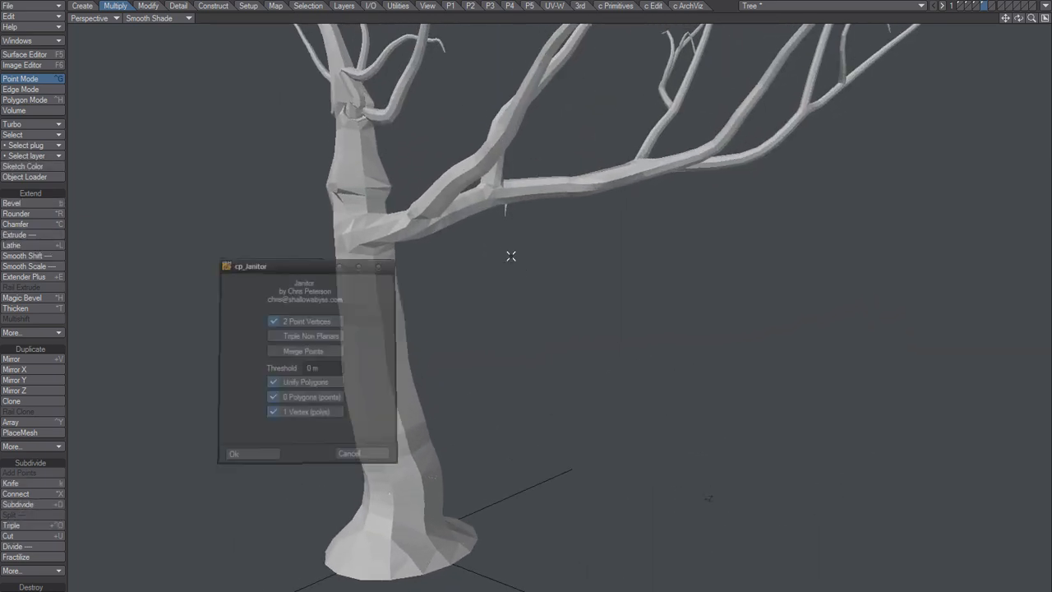
{"action": "key", "text": "Return"}
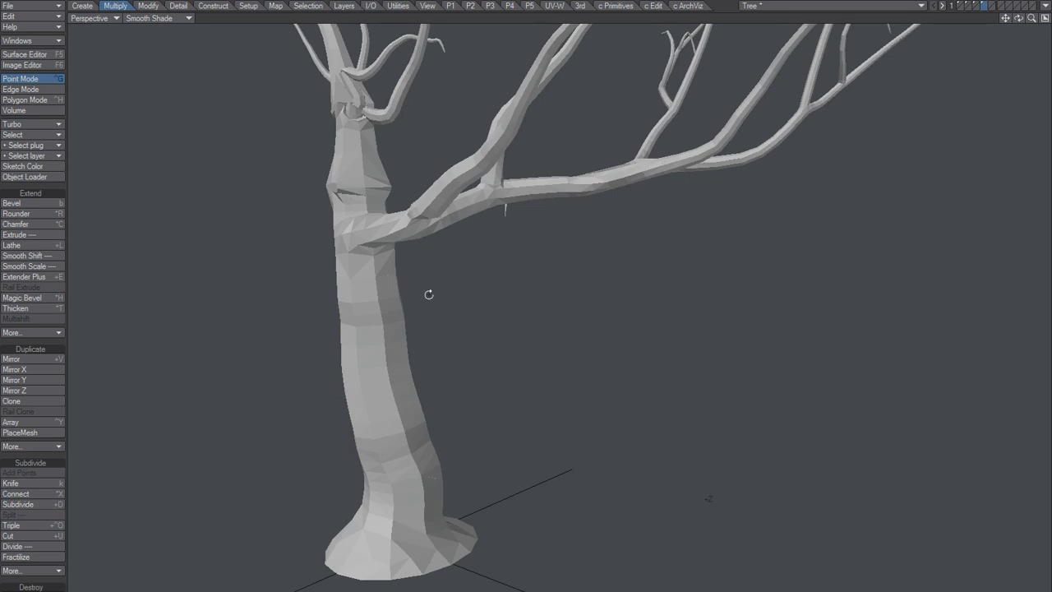
Step: Select small sliver polygons on the shaded side of the lower trunk to examine them, and clear the selection
{"action": "scroll", "coordinate": [413, 458], "scroll_direction": "up", "scroll_amount": 4}
{"action": "key", "text": "space"}
{"action": "key", "text": "space"}
{"action": "left_click", "coordinate": [448, 483]}
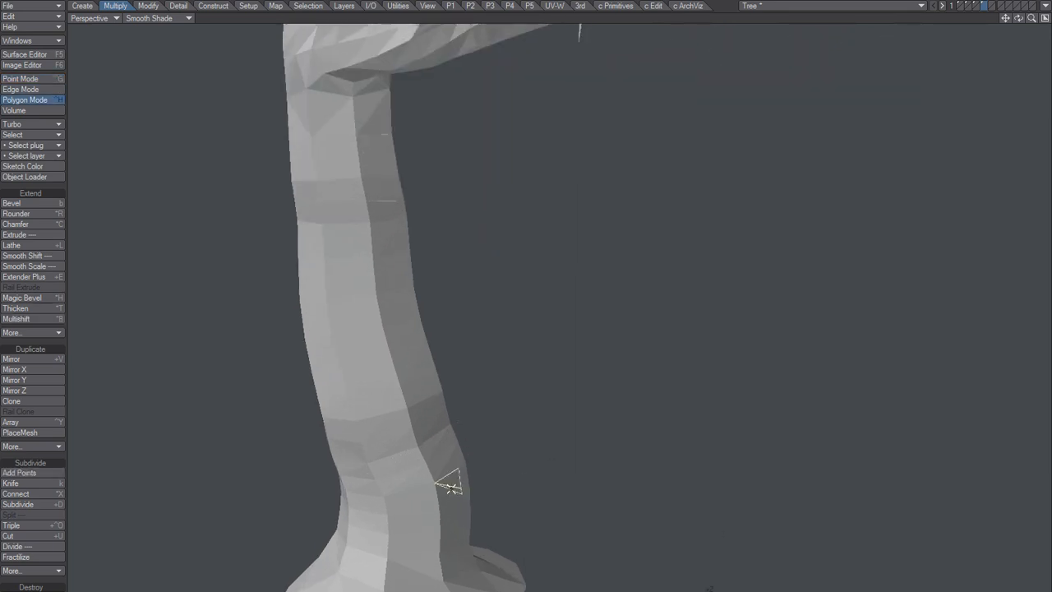
{"action": "left_click_drag", "start_coordinate": [449, 486], "coordinate": [523, 461], "text": "alt"}
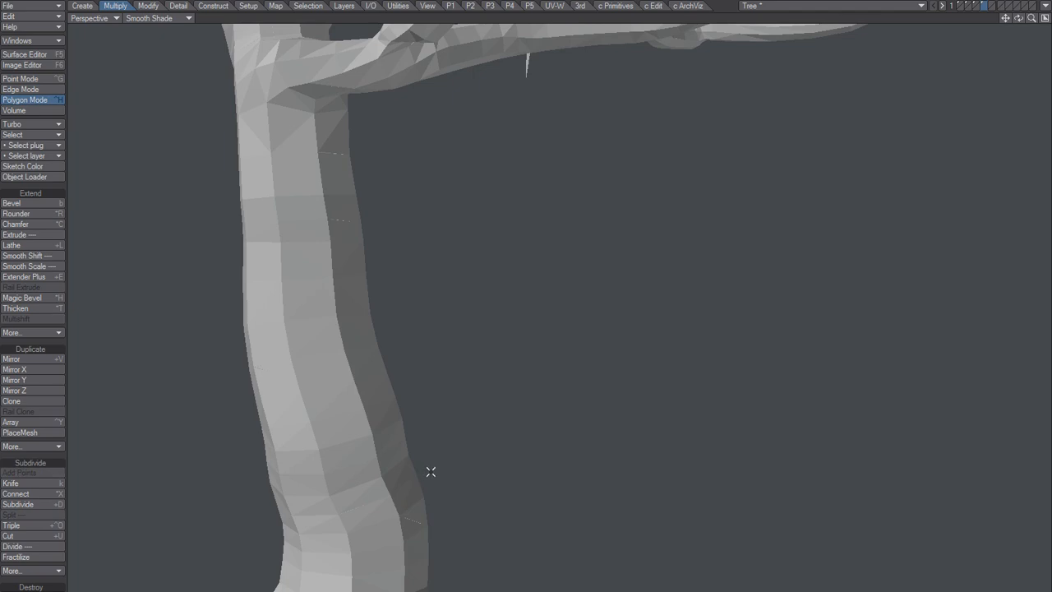
{"action": "left_click_drag", "start_coordinate": [413, 495], "coordinate": [439, 406], "text": "alt+shift"}
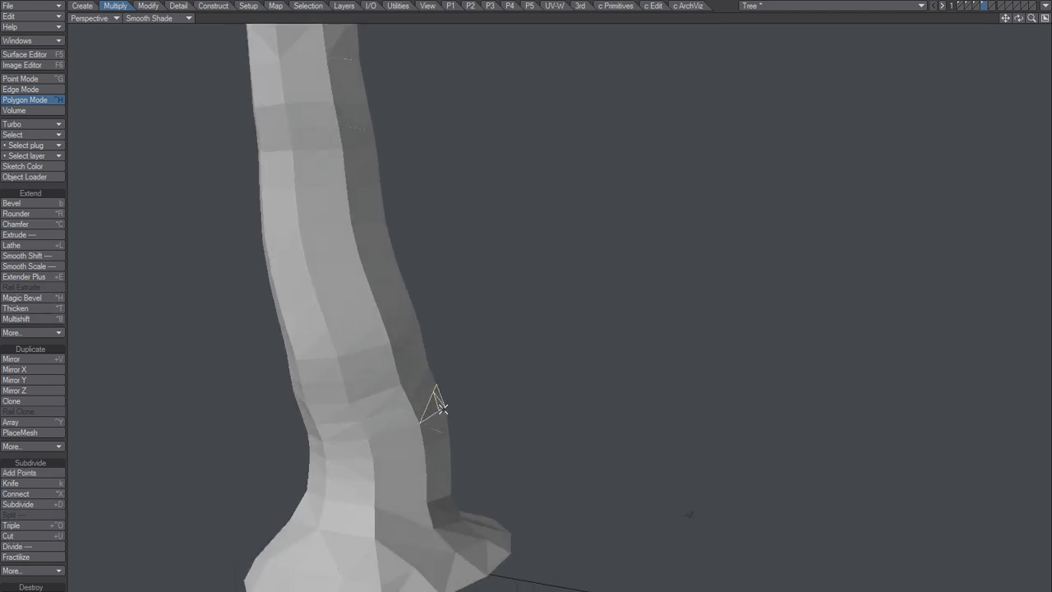
{"action": "left_click", "coordinate": [438, 406]}
{"action": "mouse_move", "coordinate": [463, 352]}
{"action": "right_mouse_down"}
{"action": "mouse_move", "coordinate": [415, 380]}
{"action": "mouse_move", "coordinate": [470, 361]}
{"action": "right_mouse_up"}
{"action": "key", "text": "slash"}
Step: Select larger connected fragments of the lower trunk just above the root flare to examine their shapes, and deselect them
{"action": "mouse_move", "coordinate": [435, 398]}
{"action": "left_mouse_down"}
{"action": "mouse_move", "coordinate": [444, 442]}
{"action": "mouse_move", "coordinate": [423, 463]}
{"action": "left_mouse_up"}
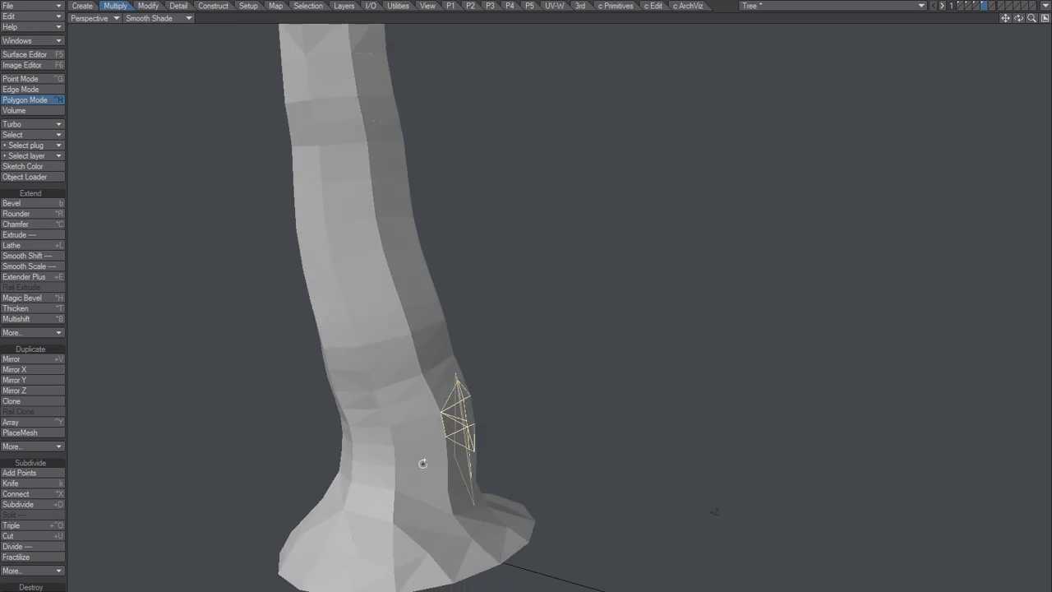
{"action": "key", "text": "slash"}
{"action": "mouse_move", "coordinate": [458, 365]}
{"action": "left_mouse_down"}
{"action": "mouse_move", "coordinate": [460, 485]}
{"action": "mouse_move", "coordinate": [501, 433]}
{"action": "left_mouse_up"}
{"action": "key", "text": "slash"}
{"action": "mouse_move", "coordinate": [415, 336]}
{"action": "right_mouse_down"}
{"action": "mouse_move", "coordinate": [514, 408]}
{"action": "mouse_move", "coordinate": [510, 401]}
{"action": "right_mouse_up"}
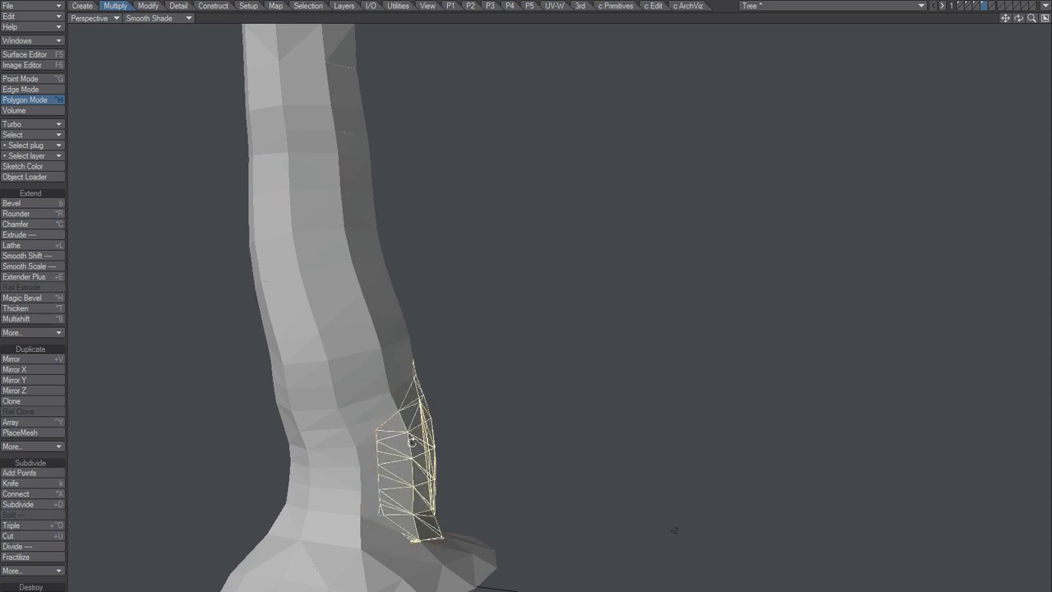
{"action": "mouse_move", "coordinate": [510, 401]}
{"action": "left_mouse_down", "text": "alt"}
{"action": "mouse_move", "coordinate": [465, 390]}
{"action": "mouse_move", "coordinate": [460, 426]}
{"action": "mouse_move", "coordinate": [336, 469]}
{"action": "left_mouse_up", "text": "alt"}
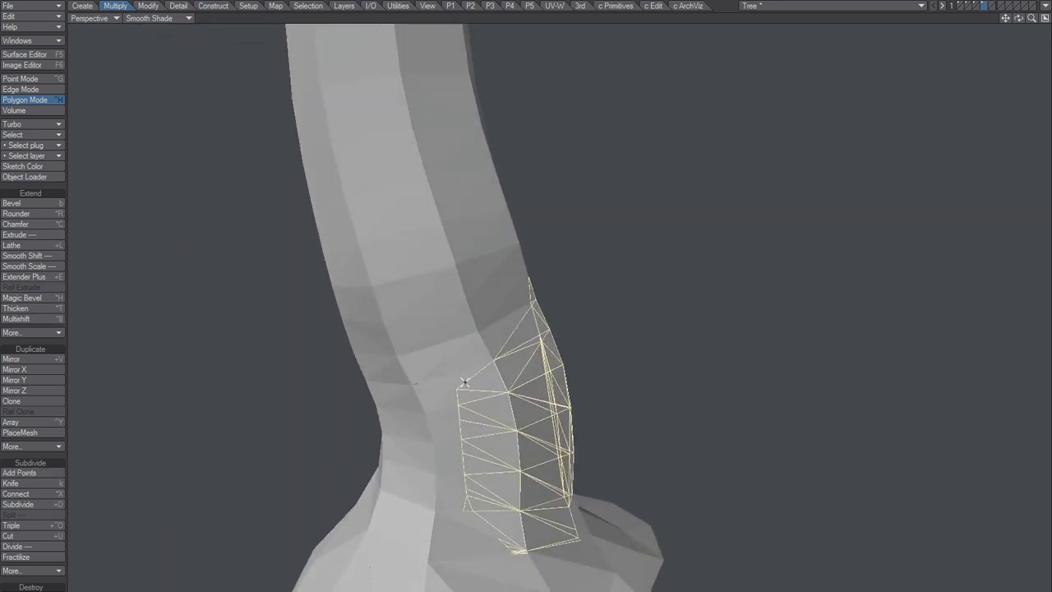
{"action": "key", "text": "slash"}
Step: Try deleting the thin stray spike hanging under the large branch
{"action": "left_click_drag", "start_coordinate": [576, 383], "coordinate": [382, 438], "text": "alt+shift"}
{"action": "left_click_drag", "start_coordinate": [382, 438], "coordinate": [419, 357], "text": "alt+shift"}
{"action": "scroll", "coordinate": [459, 303], "scroll_direction": "up", "scroll_amount": 3}
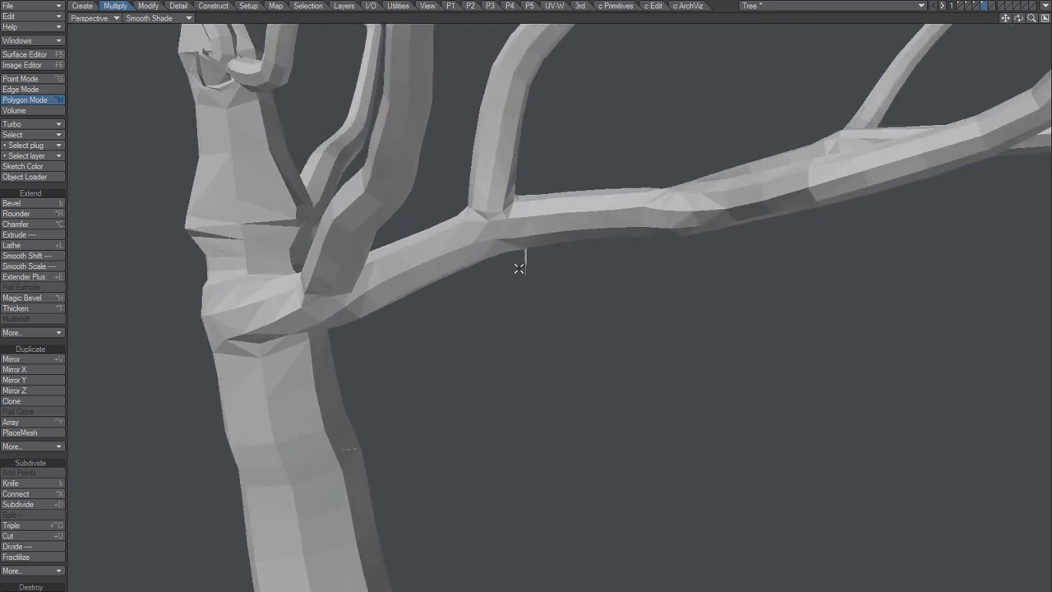
{"action": "left_click", "coordinate": [522, 270]}
{"action": "left_click_drag", "start_coordinate": [538, 311], "coordinate": [577, 313], "text": "alt"}
{"action": "key", "text": "Delete"}
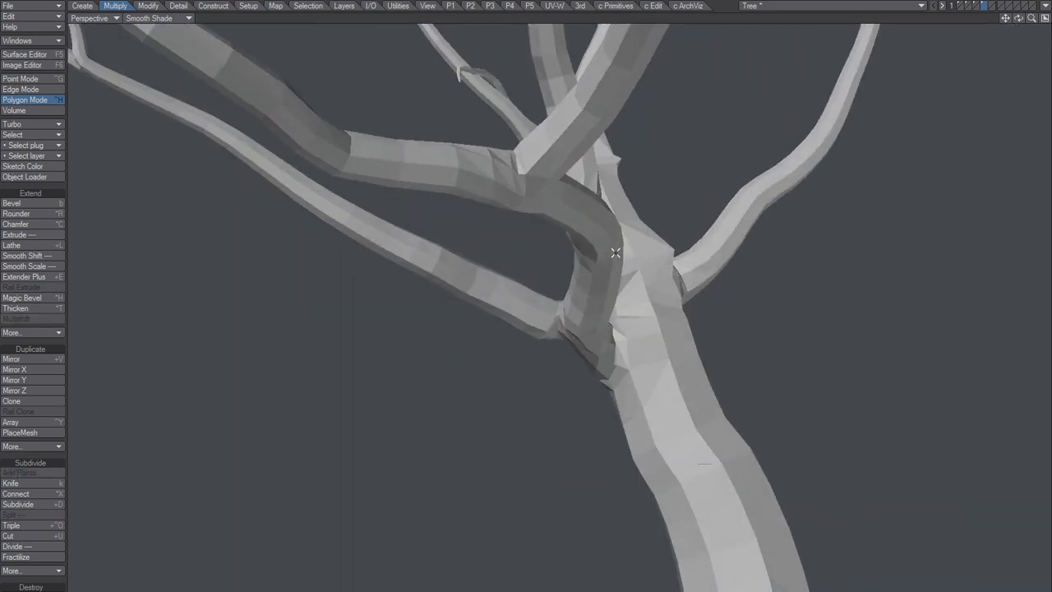
Step: Select the connected fragment where the large branches meet the trunk, inspect it, and clear the selection
{"action": "left_click", "coordinate": [615, 253]}
{"action": "key", "text": "bracketright"}
{"action": "left_click_drag", "start_coordinate": [593, 255], "coordinate": [556, 288], "text": "alt"}
{"action": "key", "text": "slash"}
{"action": "key", "text": "space"}
{"action": "key", "text": "space"}
{"action": "key", "text": "space"}
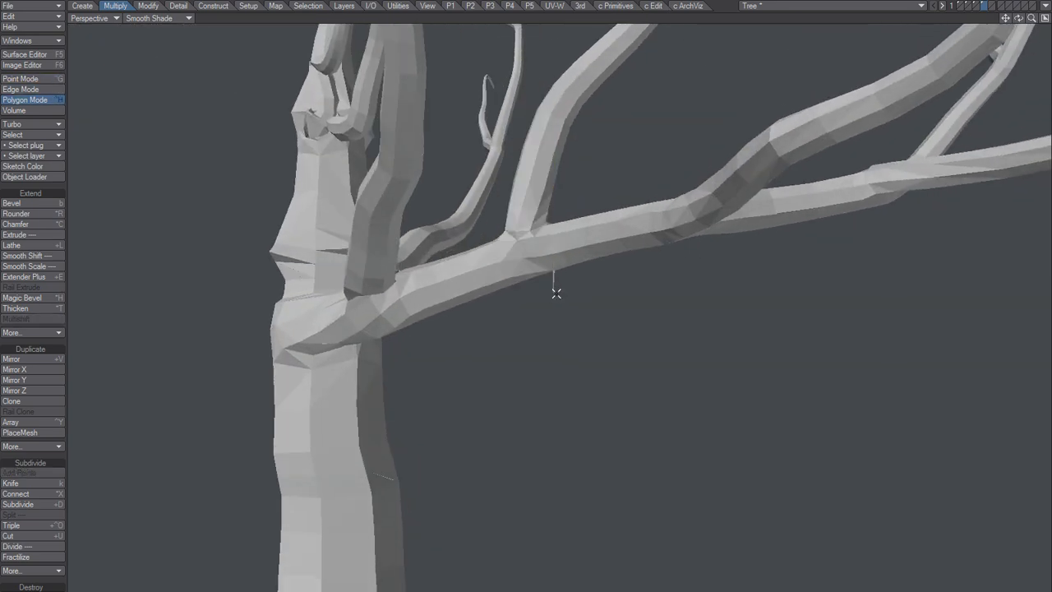
Step: Select the tip points of the spike under the large branch and smooth them with cp_RealTimeSmooth
{"action": "key", "text": "space"}
{"action": "mouse_move", "coordinate": [554, 288]}
{"action": "right_mouse_down"}
{"action": "mouse_move", "coordinate": [544, 317]}
{"action": "mouse_move", "coordinate": [550, 305]}
{"action": "right_mouse_up"}
{"action": "mouse_move", "coordinate": [551, 306]}
{"action": "left_mouse_down", "text": "alt"}
{"action": "mouse_move", "coordinate": [501, 334]}
{"action": "mouse_move", "coordinate": [544, 311]}
{"action": "left_mouse_up", "text": "alt"}
{"action": "key", "text": "shift+m"}
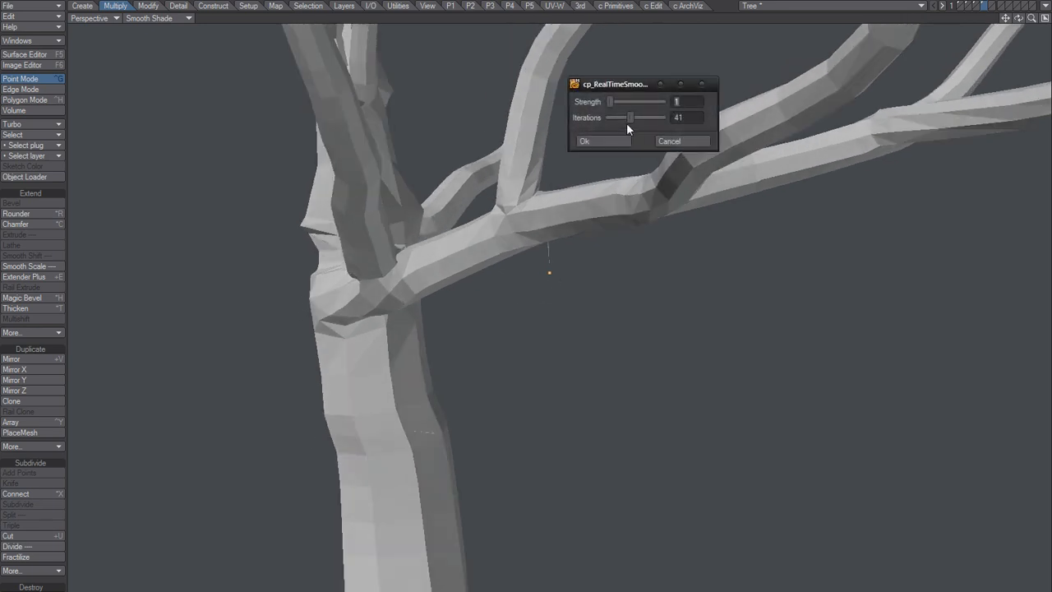
{"action": "mouse_move", "coordinate": [625, 117]}
{"action": "left_mouse_down"}
{"action": "mouse_move", "coordinate": [639, 117]}
{"action": "mouse_move", "coordinate": [628, 117]}
{"action": "left_mouse_up"}
{"action": "mouse_move", "coordinate": [623, 100]}
{"action": "left_mouse_down"}
{"action": "mouse_move", "coordinate": [648, 100]}
{"action": "mouse_move", "coordinate": [626, 103]}
{"action": "left_mouse_up"}
{"action": "left_click", "coordinate": [602, 141]}
Step: Return to polygon selection and select a long connected fragment running up the lower trunk from the base
{"action": "left_click_drag", "start_coordinate": [577, 246], "coordinate": [444, 369], "text": "ctrl+alt"}
{"action": "left_click_drag", "start_coordinate": [451, 428], "coordinate": [477, 395], "text": "alt"}
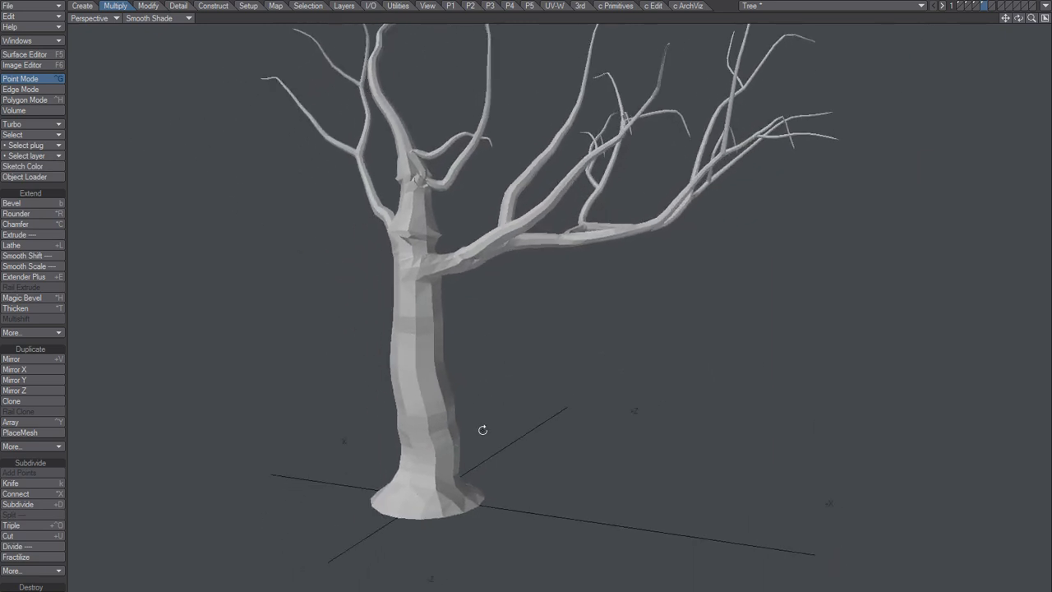
{"action": "left_click_drag", "start_coordinate": [610, 252], "coordinate": [489, 360], "text": "alt"}
{"action": "key", "text": "space"}
{"action": "key", "text": "space"}
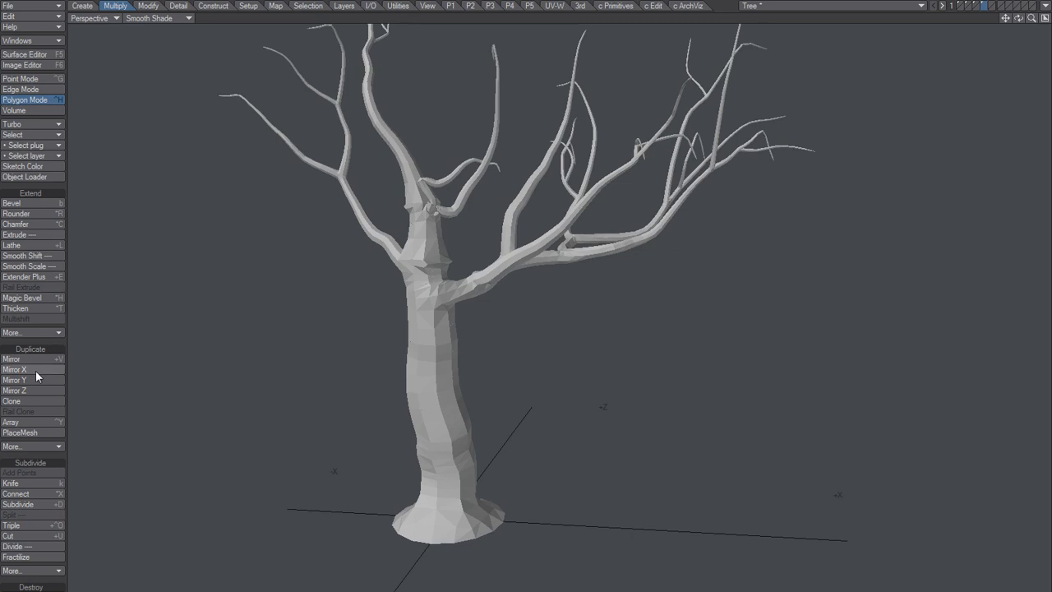
{"action": "left_click_drag", "start_coordinate": [411, 449], "coordinate": [447, 385], "text": "alt"}
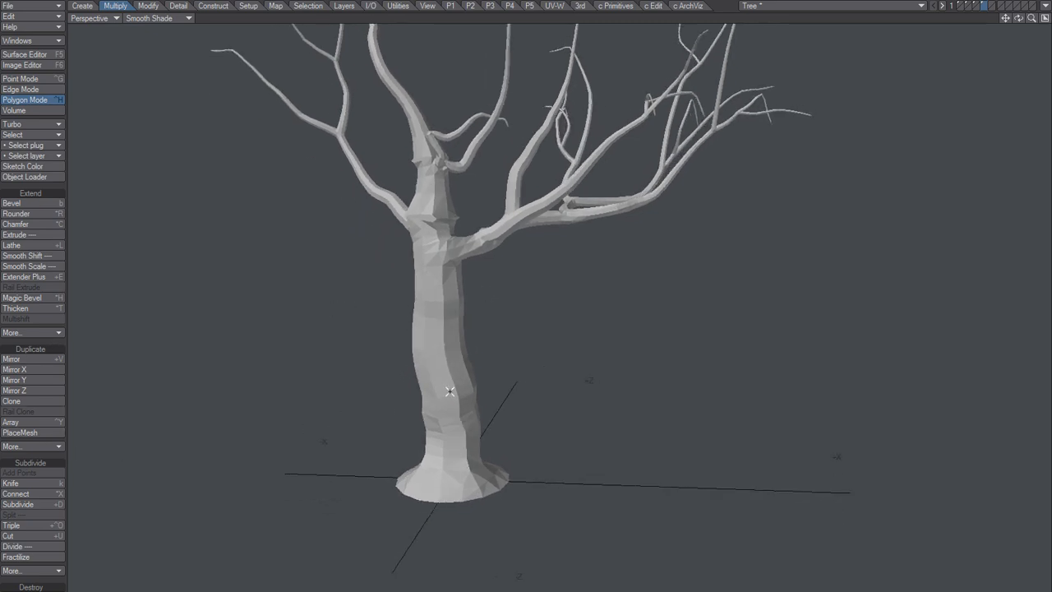
{"action": "mouse_move", "coordinate": [432, 304]}
{"action": "right_mouse_down"}
{"action": "mouse_move", "coordinate": [437, 446]}
{"action": "mouse_move", "coordinate": [435, 349]}
{"action": "right_mouse_up"}
{"action": "left_click_drag", "start_coordinate": [456, 439], "coordinate": [336, 402], "text": "alt"}
{"action": "scroll", "coordinate": [409, 378], "scroll_direction": "up", "scroll_amount": 3}
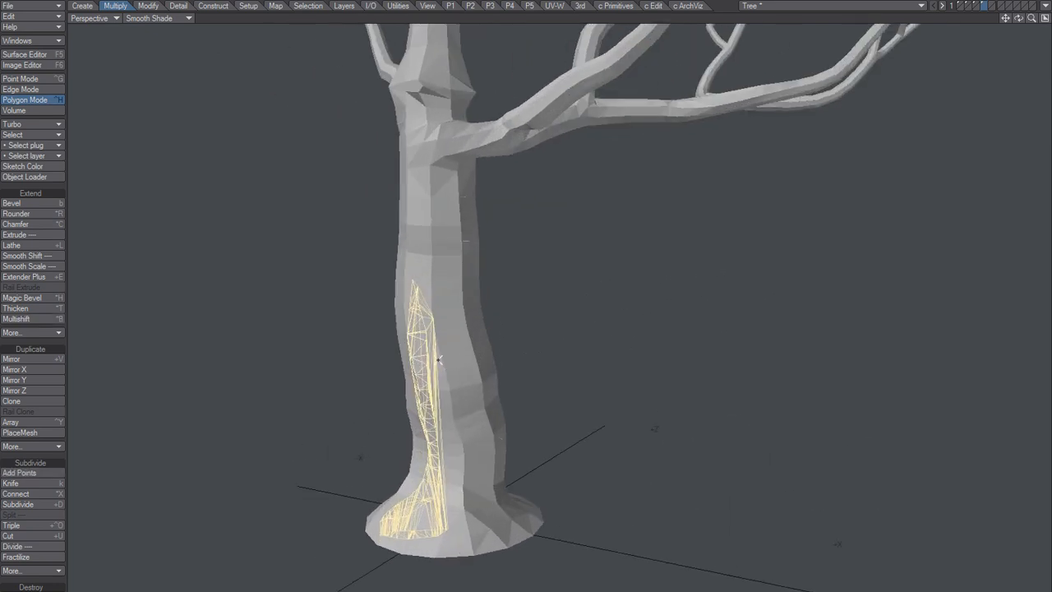
Step: Move the selected lower-trunk splinter out beside the tree and clear the selection
{"action": "left_click_drag", "start_coordinate": [435, 337], "coordinate": [373, 418]}
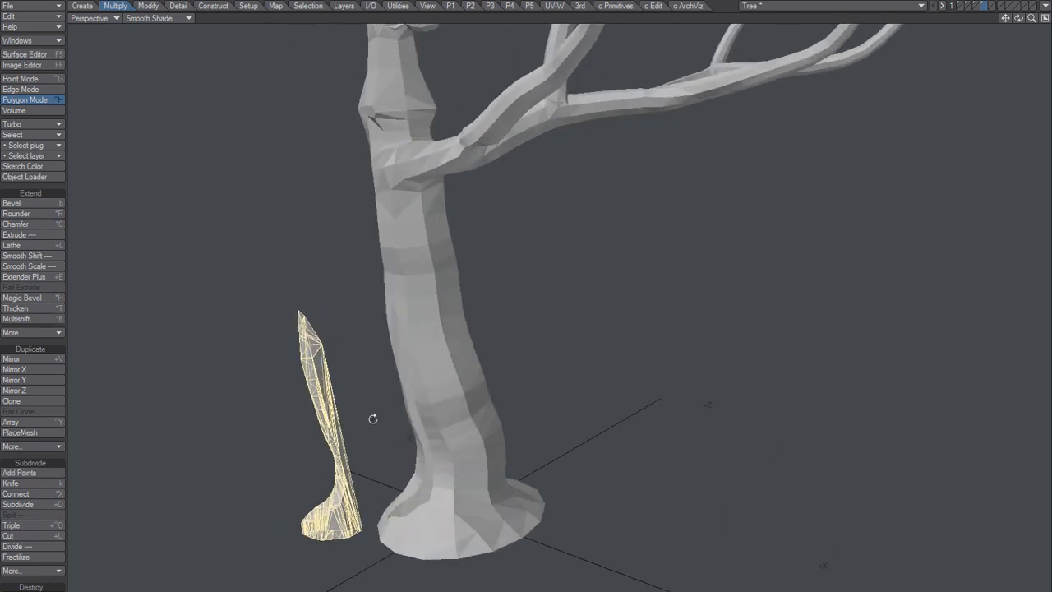
{"action": "key", "text": "slash"}
{"action": "mouse_move", "coordinate": [383, 298]}
{"action": "right_mouse_down"}
{"action": "mouse_move", "coordinate": [352, 376]}
{"action": "mouse_move", "coordinate": [369, 277]}
{"action": "mouse_move", "coordinate": [400, 348]}
{"action": "mouse_move", "coordinate": [371, 388]}
{"action": "mouse_move", "coordinate": [318, 322]}
{"action": "right_mouse_up"}
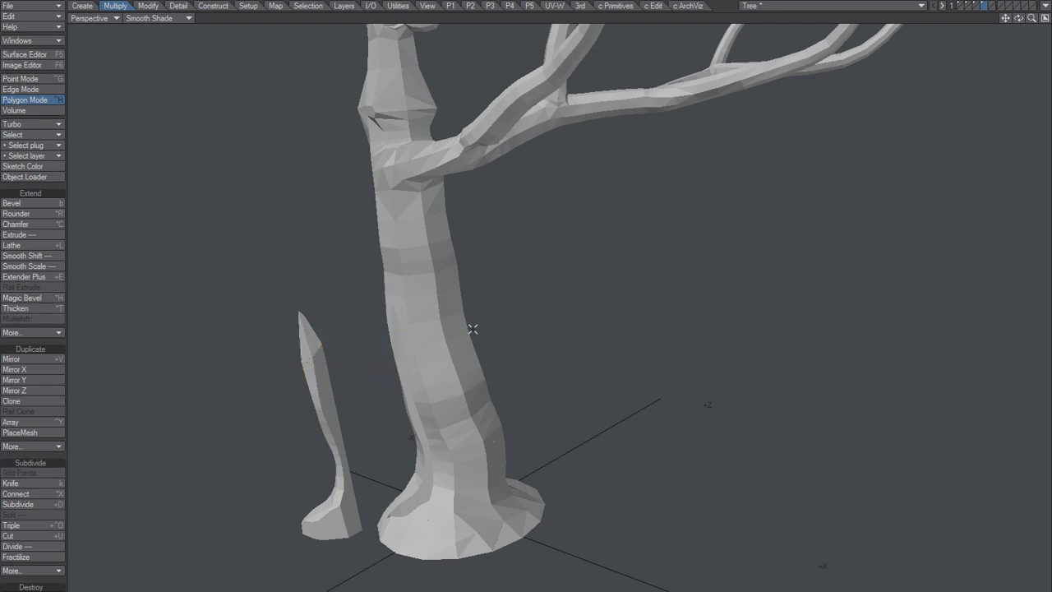
{"action": "mouse_move", "coordinate": [472, 329]}
{"action": "right_mouse_down"}
{"action": "mouse_move", "coordinate": [451, 383]}
{"action": "mouse_move", "coordinate": [504, 317]}
{"action": "mouse_move", "coordinate": [443, 320]}
{"action": "mouse_move", "coordinate": [394, 358]}
{"action": "mouse_move", "coordinate": [460, 252]}
{"action": "mouse_move", "coordinate": [476, 305]}
{"action": "mouse_move", "coordinate": [485, 287]}
{"action": "mouse_move", "coordinate": [437, 274]}
{"action": "mouse_move", "coordinate": [393, 291]}
{"action": "mouse_move", "coordinate": [442, 255]}
{"action": "mouse_move", "coordinate": [393, 310]}
{"action": "mouse_move", "coordinate": [376, 380]}
{"action": "mouse_move", "coordinate": [383, 403]}
{"action": "mouse_move", "coordinate": [414, 359]}
{"action": "mouse_move", "coordinate": [395, 422]}
{"action": "mouse_move", "coordinate": [469, 411]}
{"action": "mouse_move", "coordinate": [447, 457]}
{"action": "mouse_move", "coordinate": [429, 440]}
{"action": "mouse_move", "coordinate": [456, 431]}
{"action": "mouse_move", "coordinate": [471, 400]}
{"action": "mouse_move", "coordinate": [498, 427]}
{"action": "mouse_move", "coordinate": [463, 478]}
{"action": "mouse_move", "coordinate": [485, 489]}
{"action": "mouse_move", "coordinate": [445, 511]}
{"action": "mouse_move", "coordinate": [537, 418]}
{"action": "right_mouse_up"}
{"action": "key", "text": "slash"}
{"action": "mouse_move", "coordinate": [402, 405]}
{"action": "left_mouse_down", "text": "alt"}
{"action": "mouse_move", "coordinate": [472, 399]}
{"action": "mouse_move", "coordinate": [516, 478]}
{"action": "mouse_move", "coordinate": [507, 455]}
{"action": "mouse_move", "coordinate": [465, 439]}
{"action": "mouse_move", "coordinate": [510, 453]}
{"action": "left_mouse_up", "text": "alt"}
Step: Select the connected splinter that widens halfway up the trunk, pull it away from the tree, and clear the selection
{"action": "double_click", "coordinate": [412, 306]}
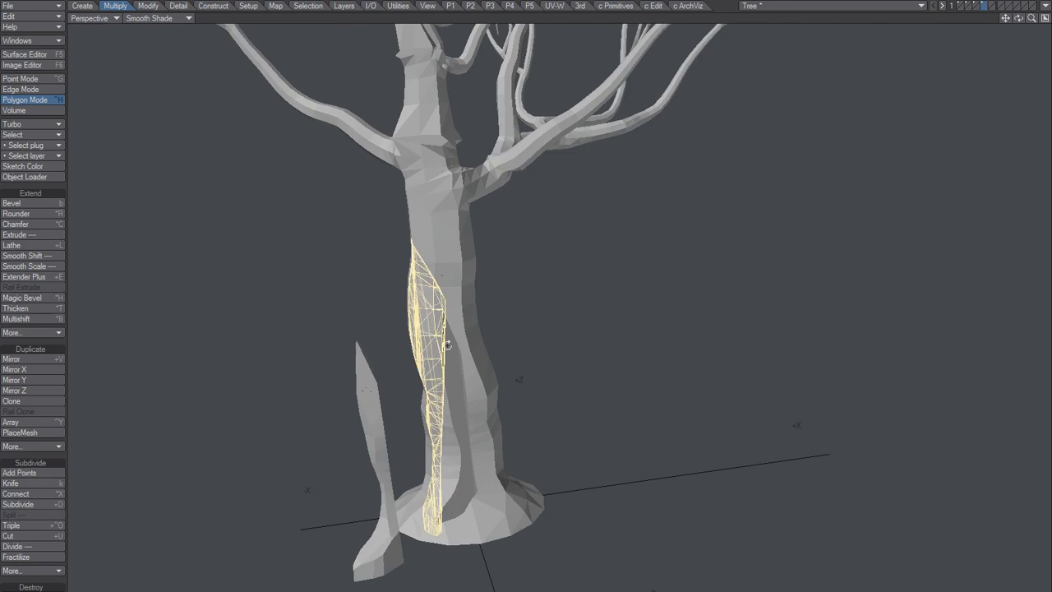
{"action": "left_click_drag", "start_coordinate": [447, 345], "coordinate": [358, 280], "text": "alt"}
{"action": "left_click_drag", "start_coordinate": [334, 371], "coordinate": [468, 346], "text": "alt"}
{"action": "key", "text": "slash"}
Step: Select the tall splinter with the branch stub near its tip, move it clear of the trunk, and deselect it
{"action": "double_click", "coordinate": [537, 252]}
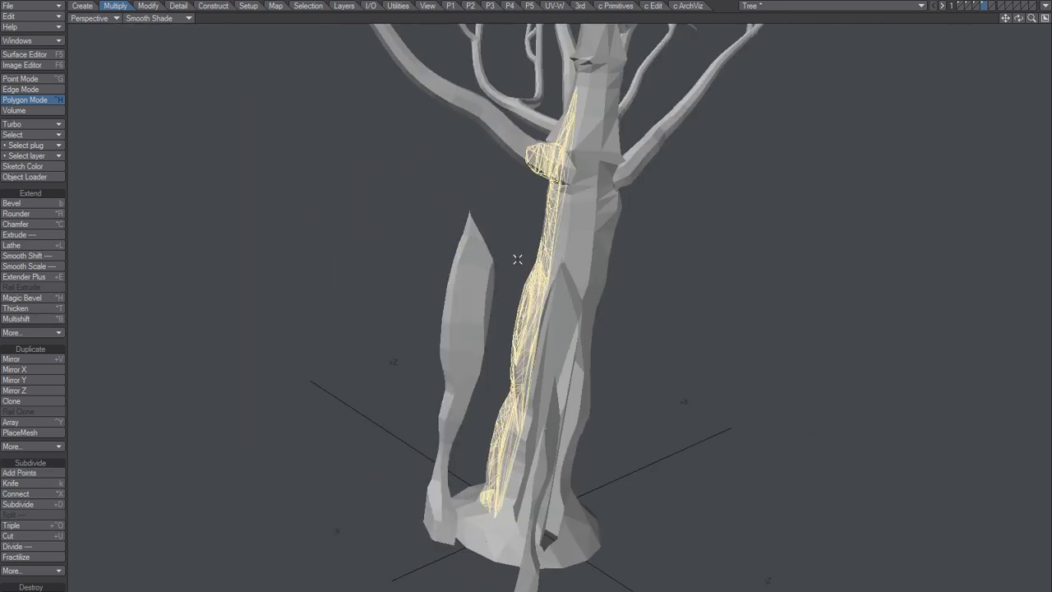
{"action": "left_click_drag", "start_coordinate": [527, 262], "coordinate": [482, 289]}
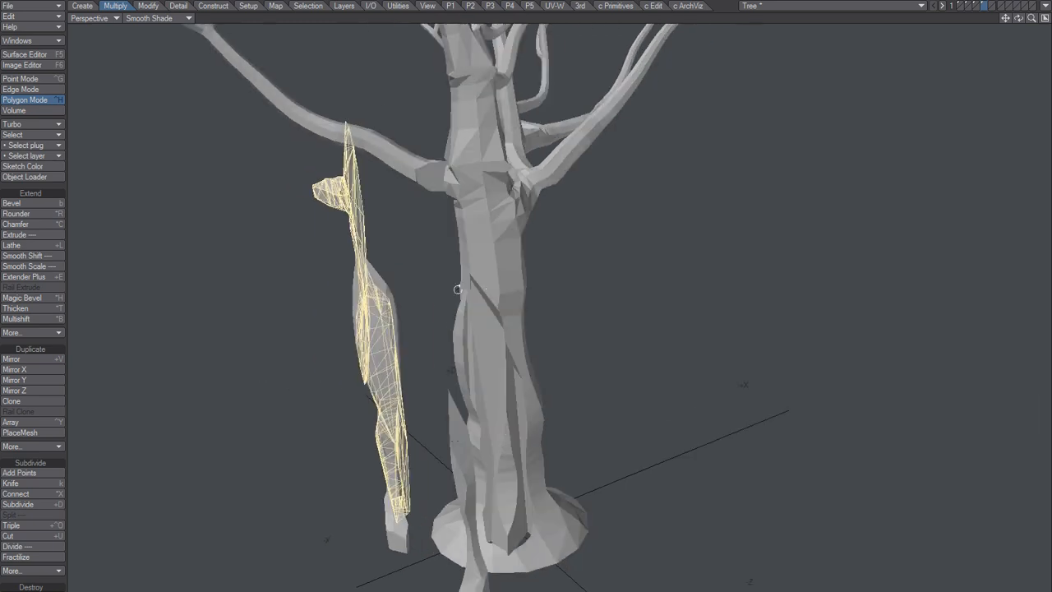
{"action": "key", "text": "slash"}
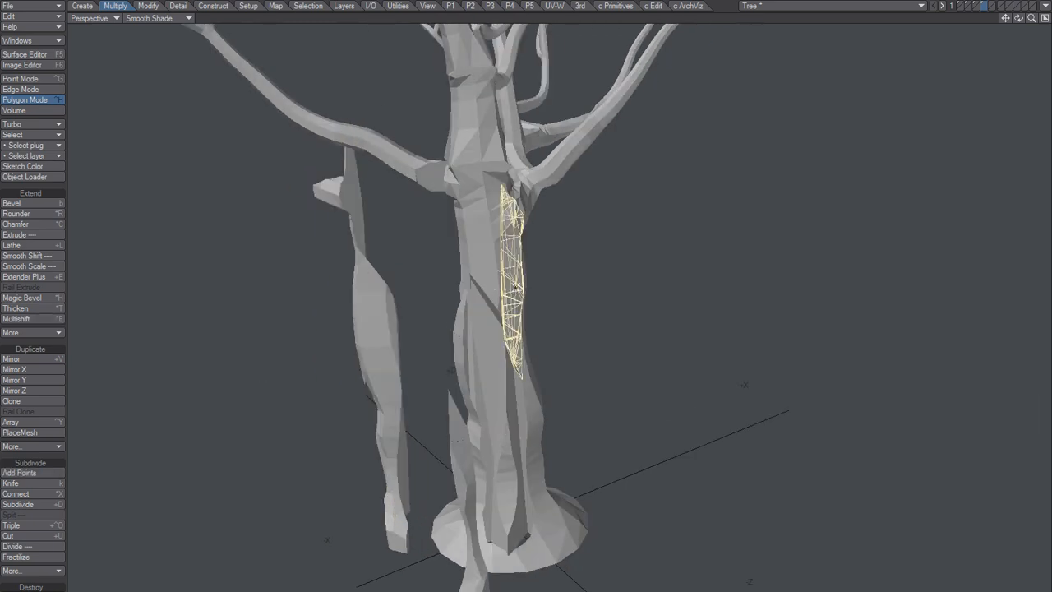
Step: Pull out the short upper-trunk splinter and the long splinter starting below the large branch, then clear the selection
{"action": "left_click_drag", "start_coordinate": [515, 288], "coordinate": [622, 304]}
{"action": "left_click_drag", "start_coordinate": [623, 303], "coordinate": [382, 446], "text": "alt"}
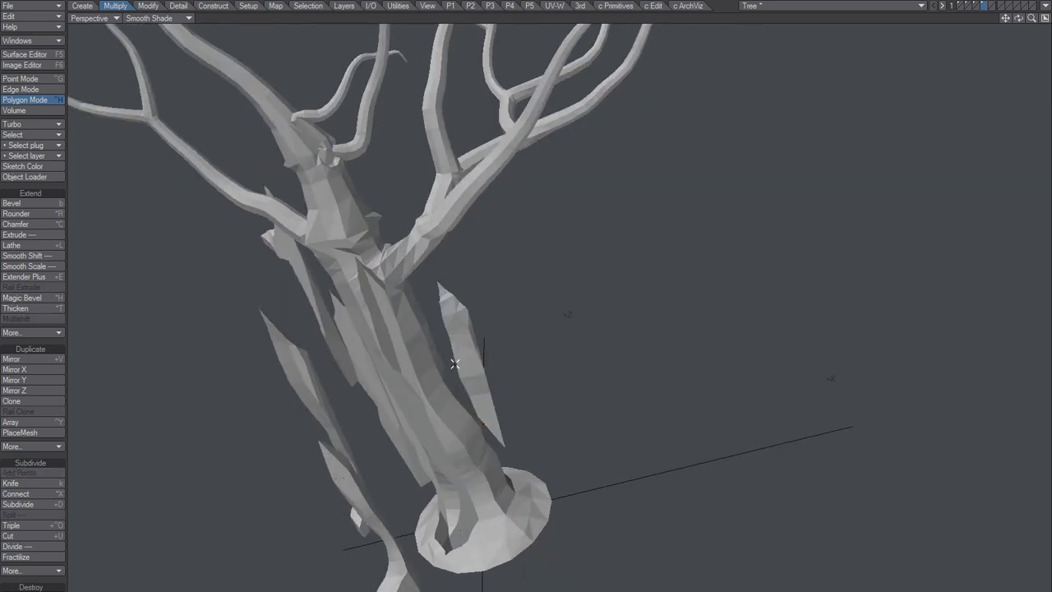
{"action": "double_click", "coordinate": [421, 332]}
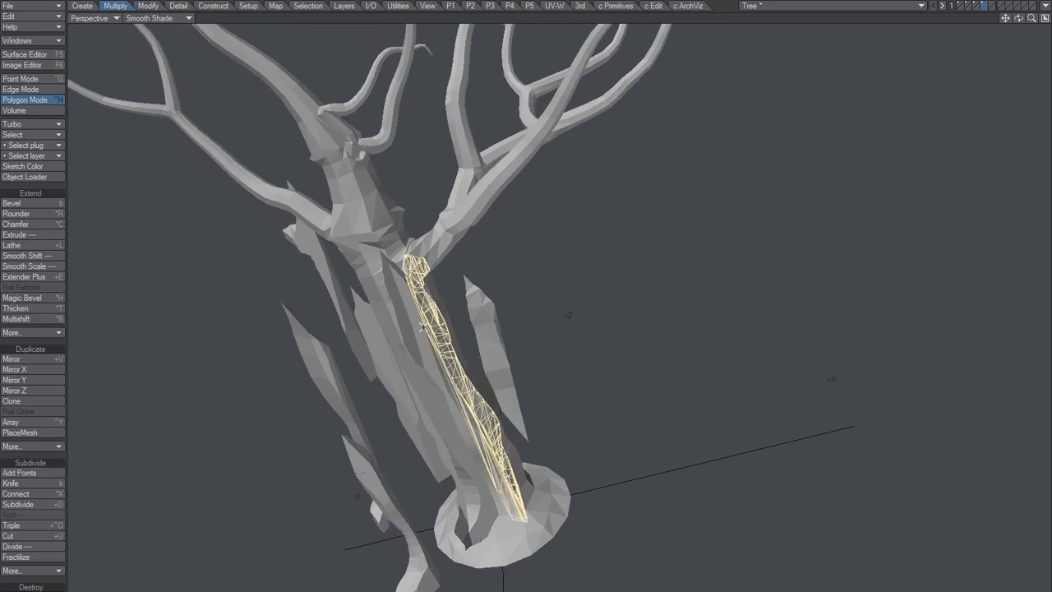
{"action": "left_click_drag", "start_coordinate": [429, 324], "coordinate": [507, 222]}
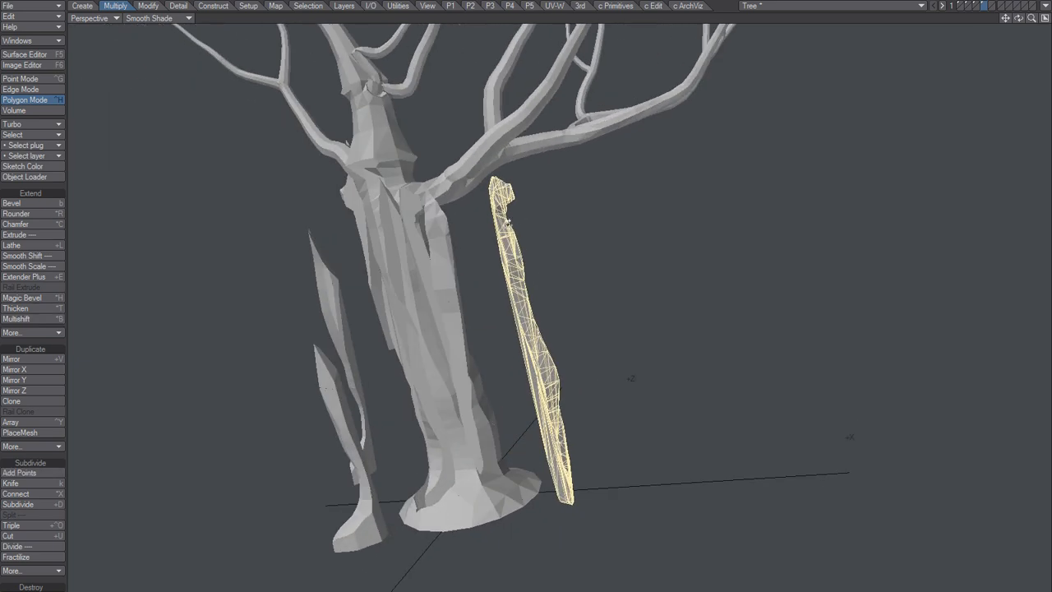
{"action": "key", "text": "slash"}
Step: Select the long connected splinter that tapers from the trunk's base up to the large branch junction
{"action": "left_click_drag", "start_coordinate": [576, 345], "coordinate": [507, 336], "text": "alt"}
{"action": "double_click", "coordinate": [489, 391]}
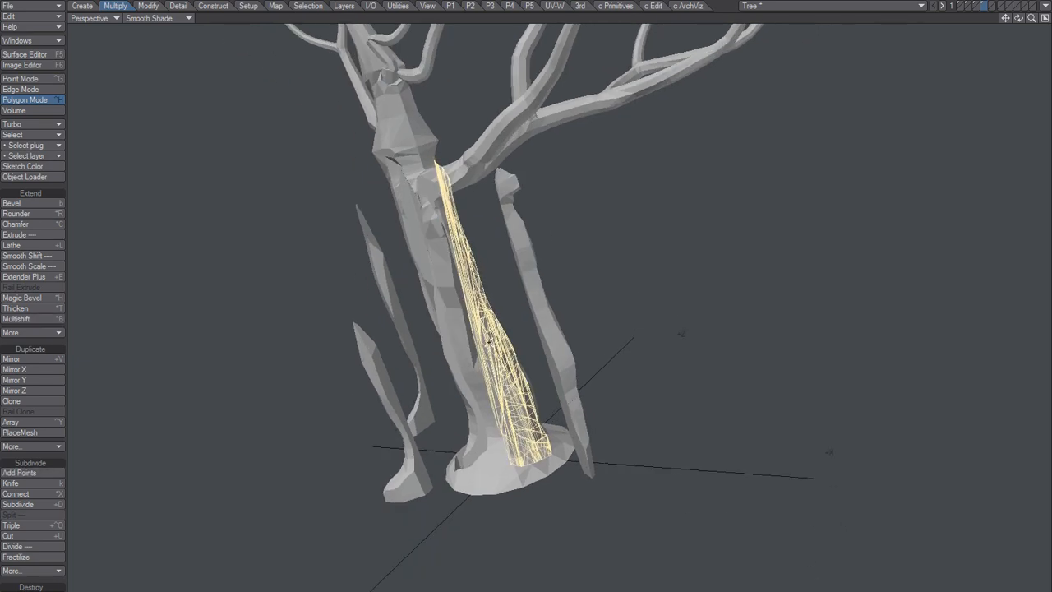